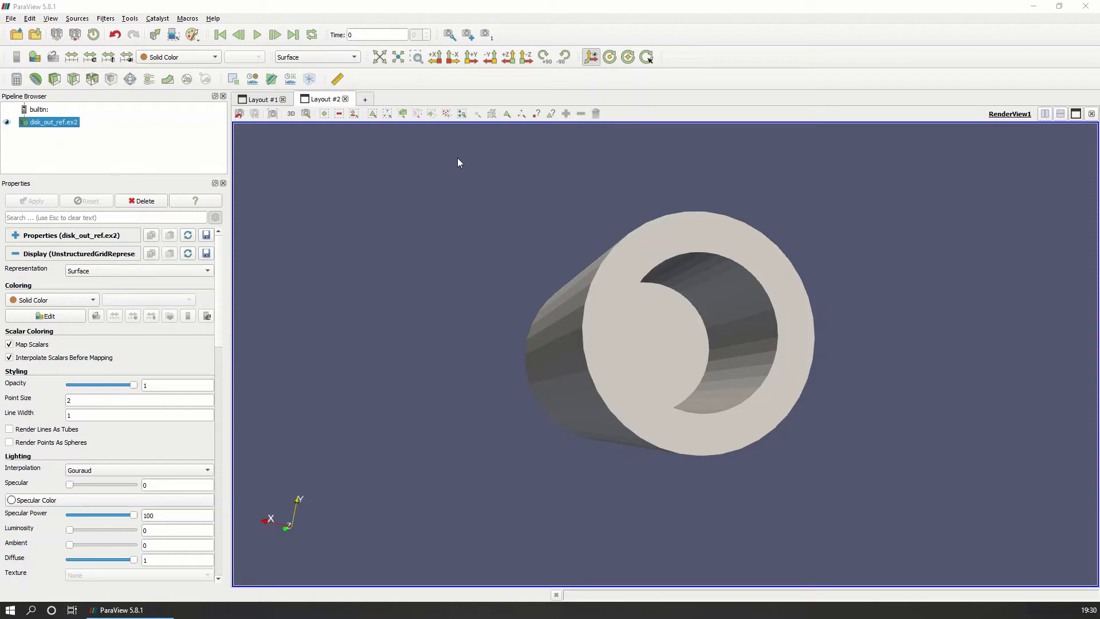
Step: Add a third layout containing a Render View and close that layout again
left_click(365, 99)
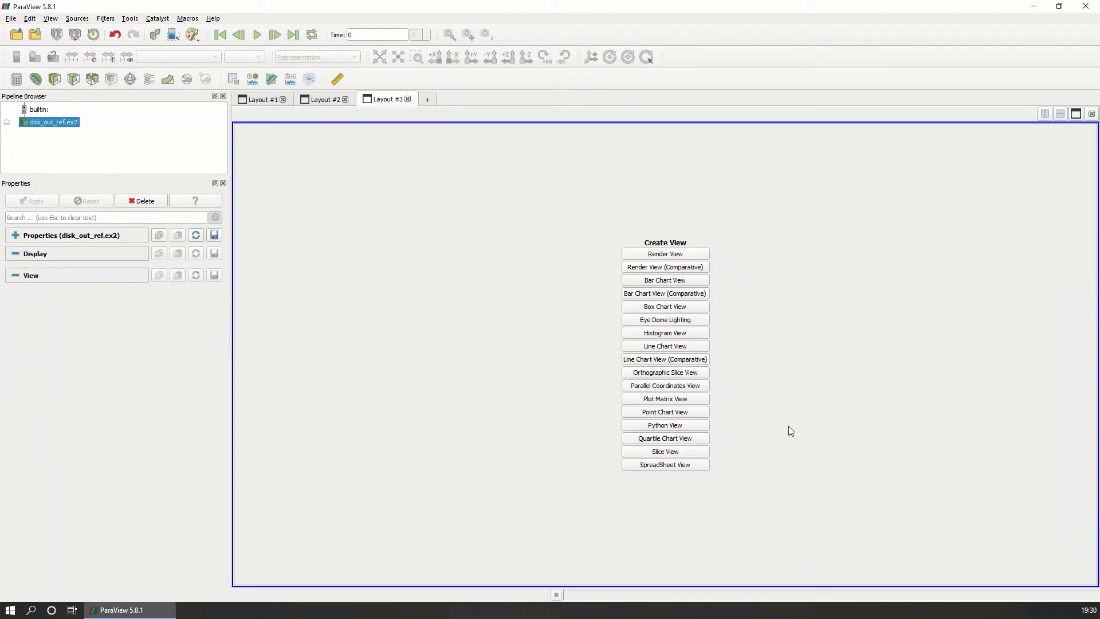
left_click(699, 256)
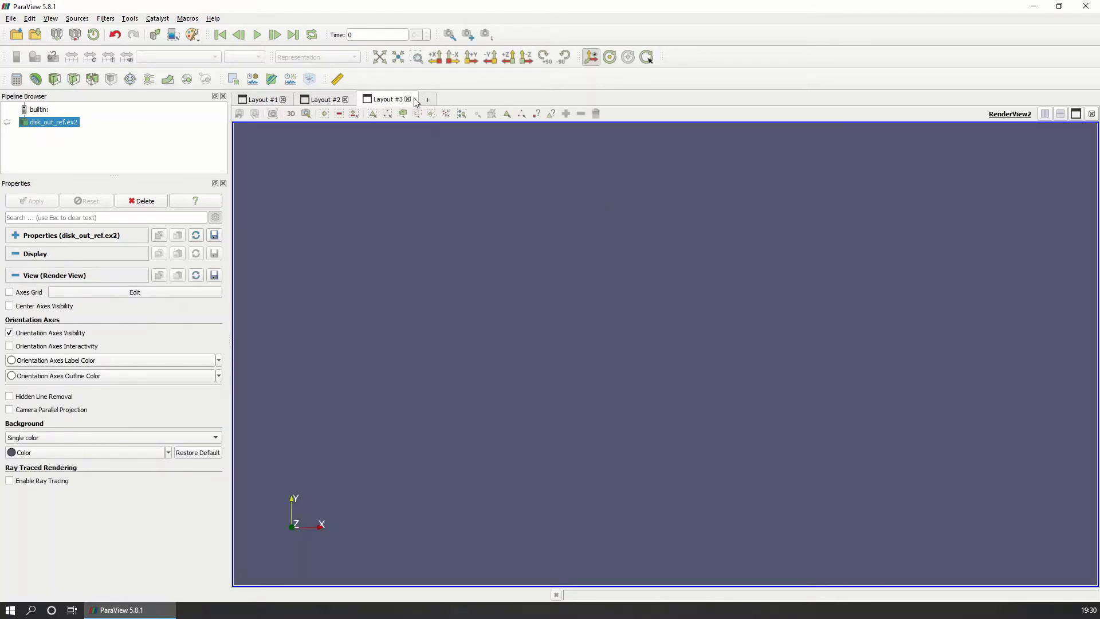
left_click(408, 99)
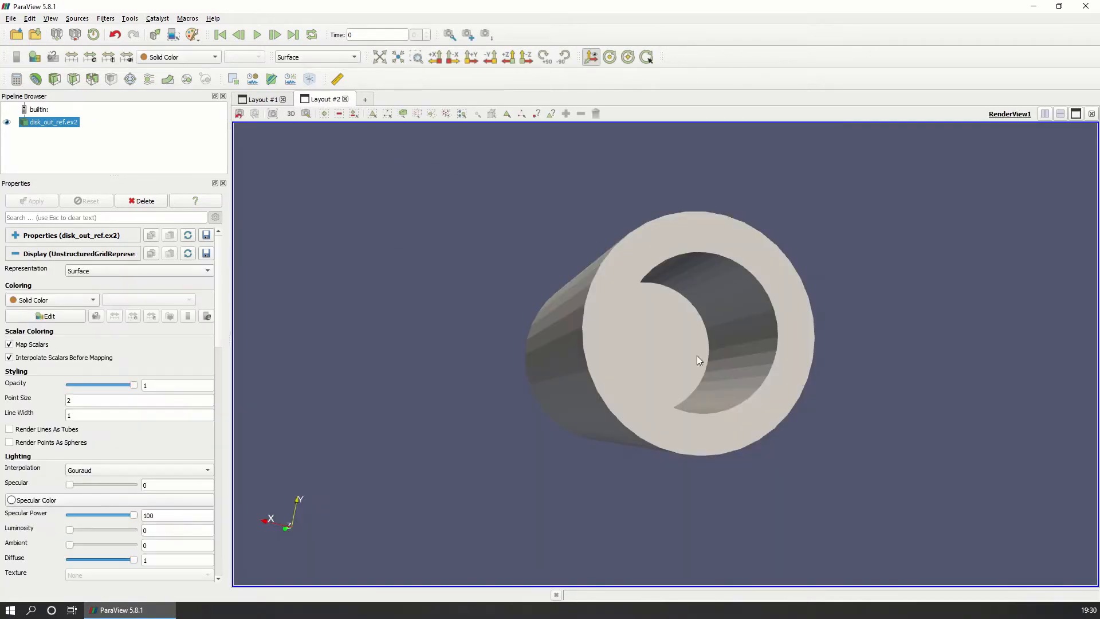
left_click_drag(681, 286, 661, 350)
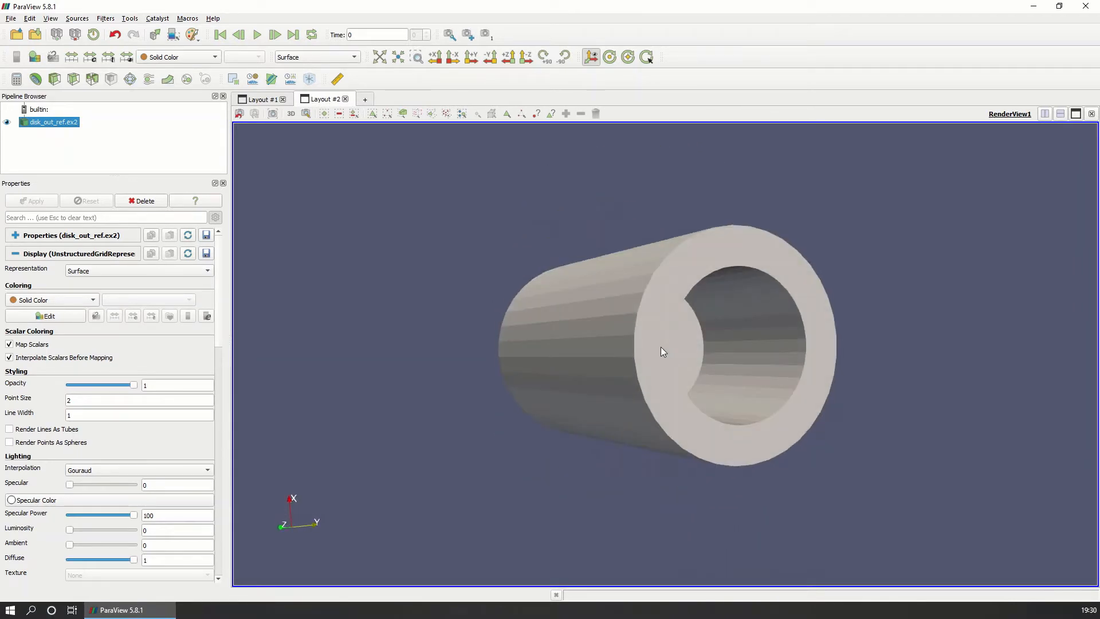
right_click(1010, 117)
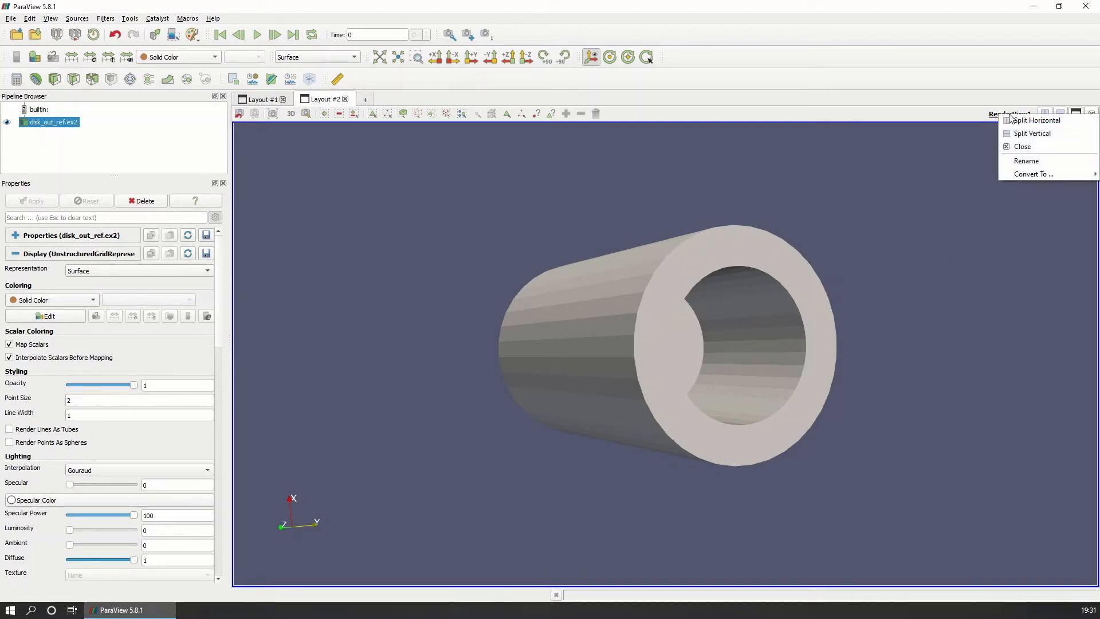
mouse_move(1039, 173)
left_click(895, 283)
left_click_drag(795, 300, 737, 332)
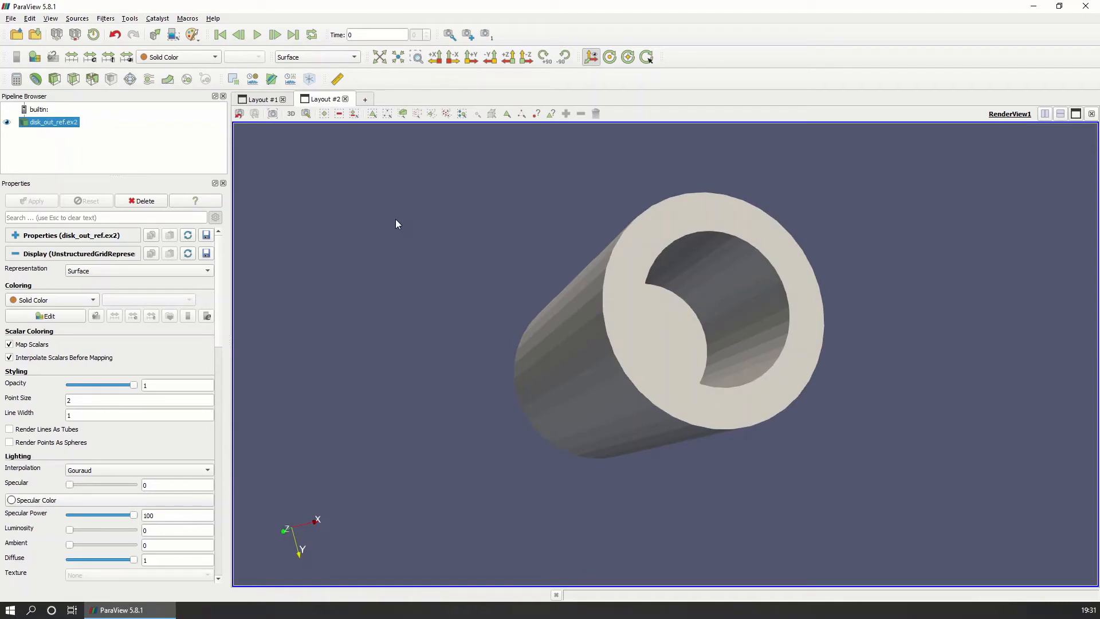
left_click_drag(633, 304, 587, 317)
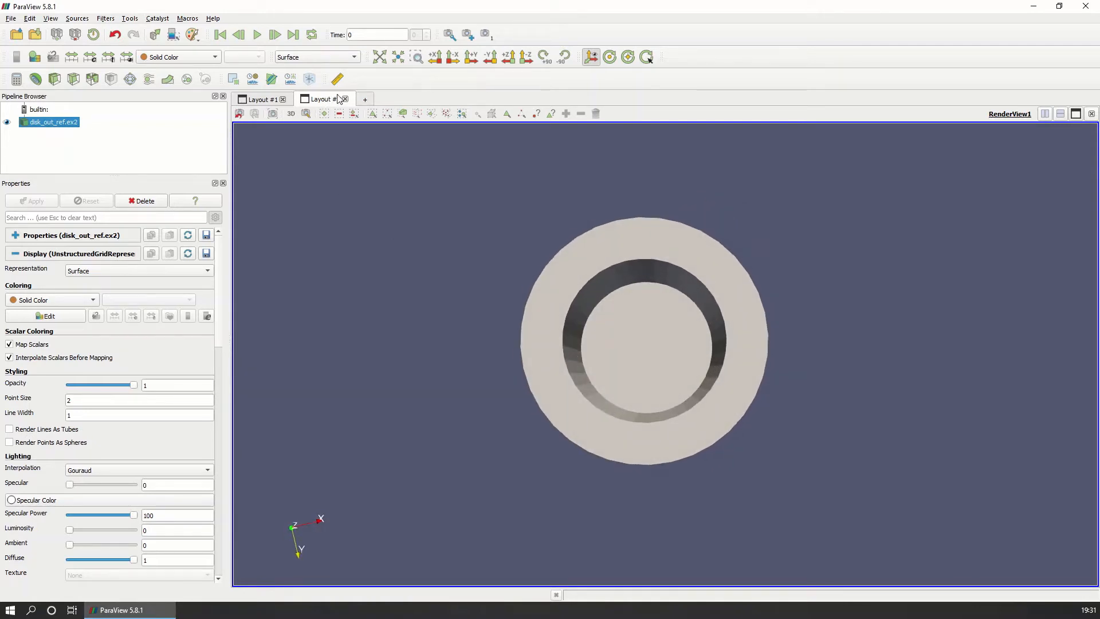
Step: Toggle the render view between 2D and 3D interaction modes, panning the cylinder in 2D and orbiting it in 3D, ending in 3D
left_click(291, 114)
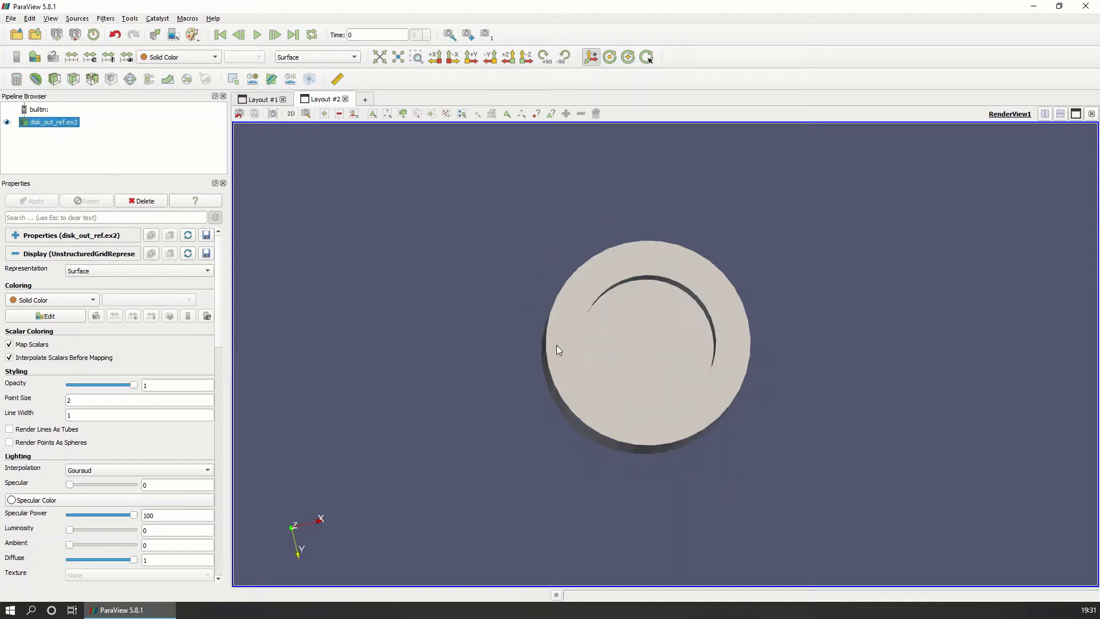
mouse_move(646, 429)
left_mouse_down()
mouse_move(587, 440)
mouse_move(606, 396)
mouse_move(663, 376)
mouse_move(638, 424)
left_mouse_up()
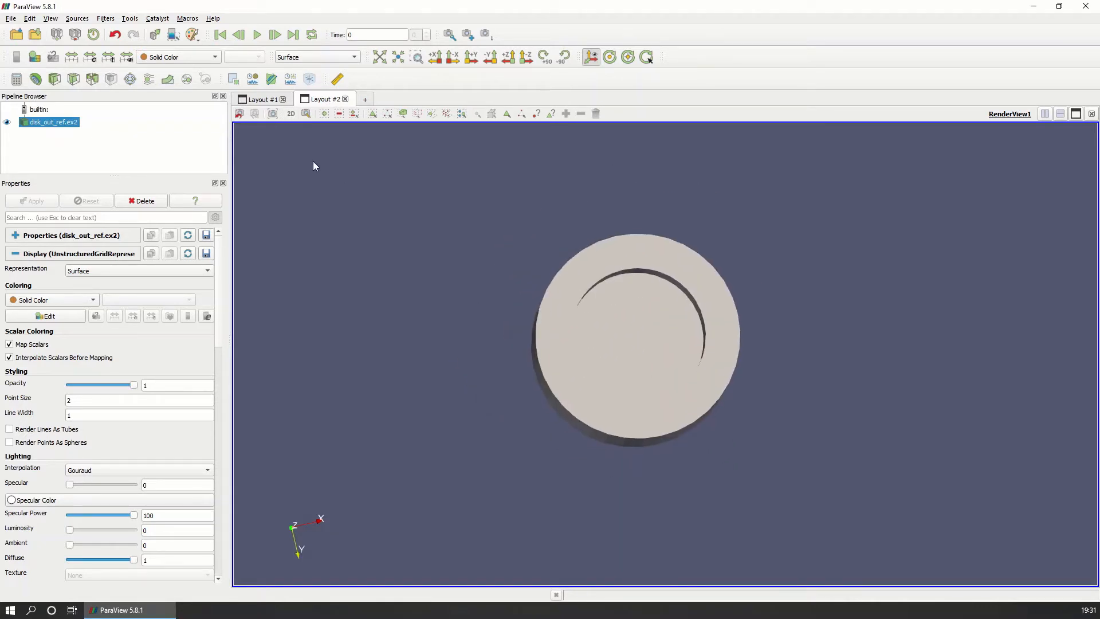
left_click(291, 113)
left_click_drag(629, 438, 792, 447)
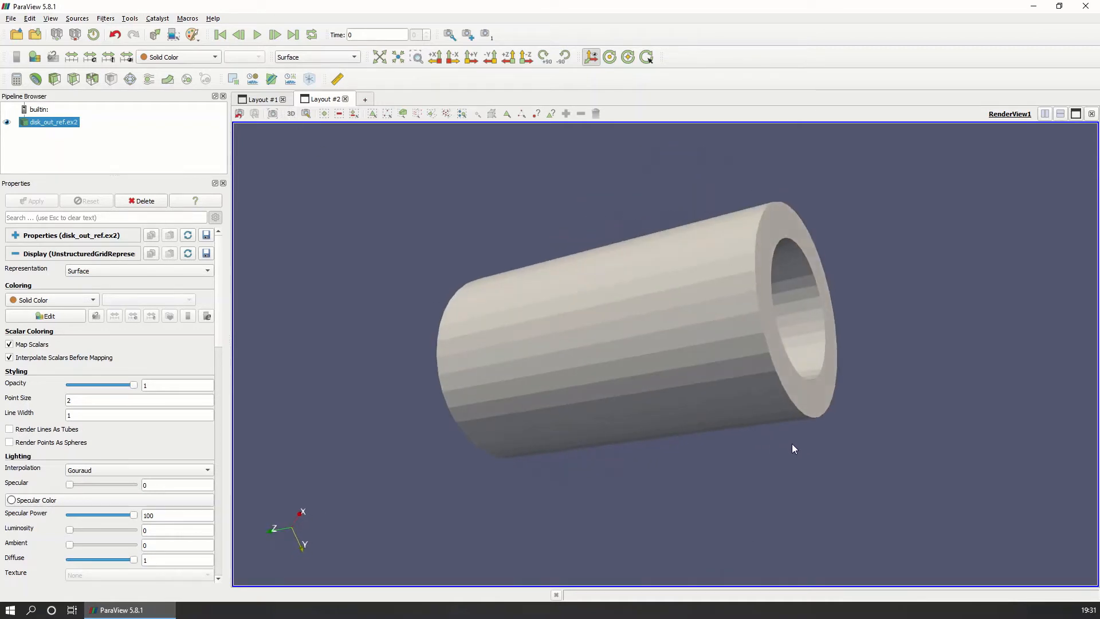
left_click(291, 114)
left_click_drag(738, 397, 708, 405)
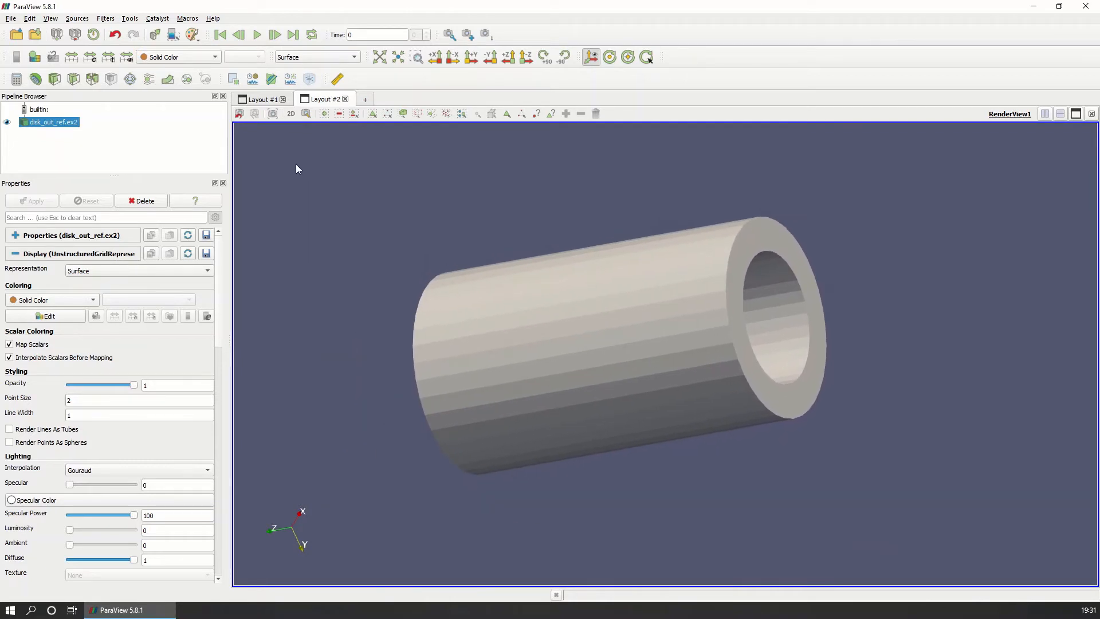
left_click(290, 114)
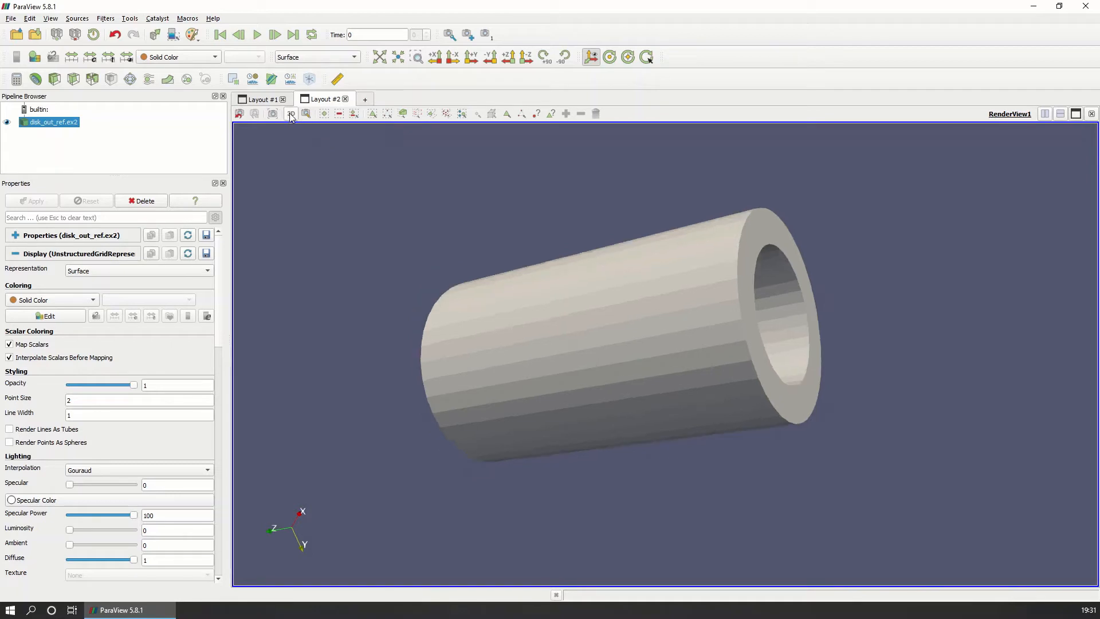
left_click_drag(741, 351, 597, 364)
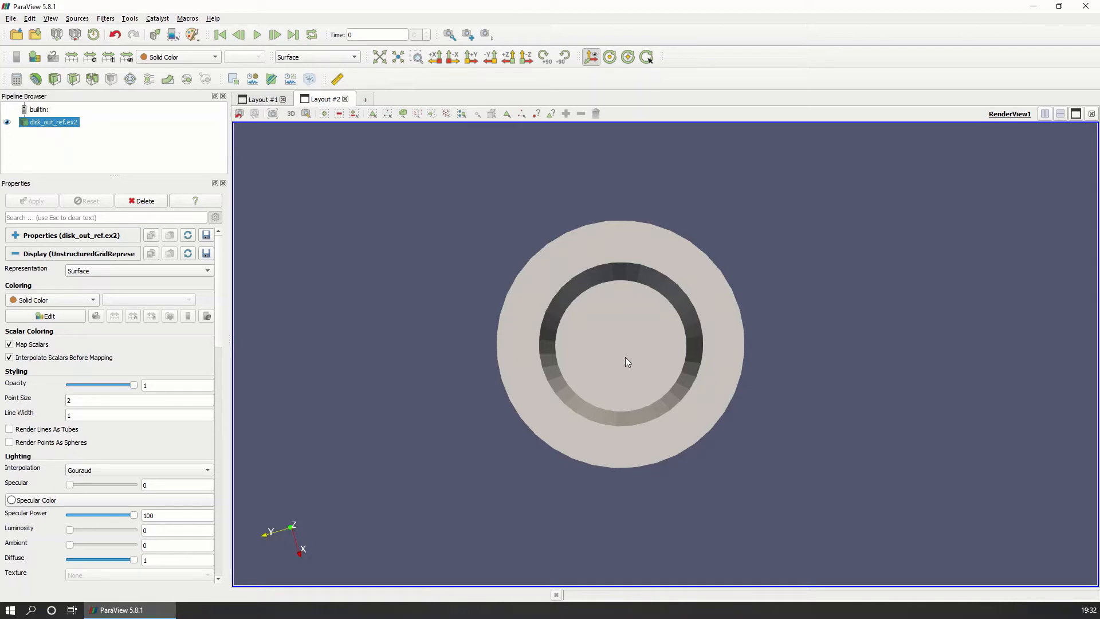
left_click_drag(642, 367, 571, 384)
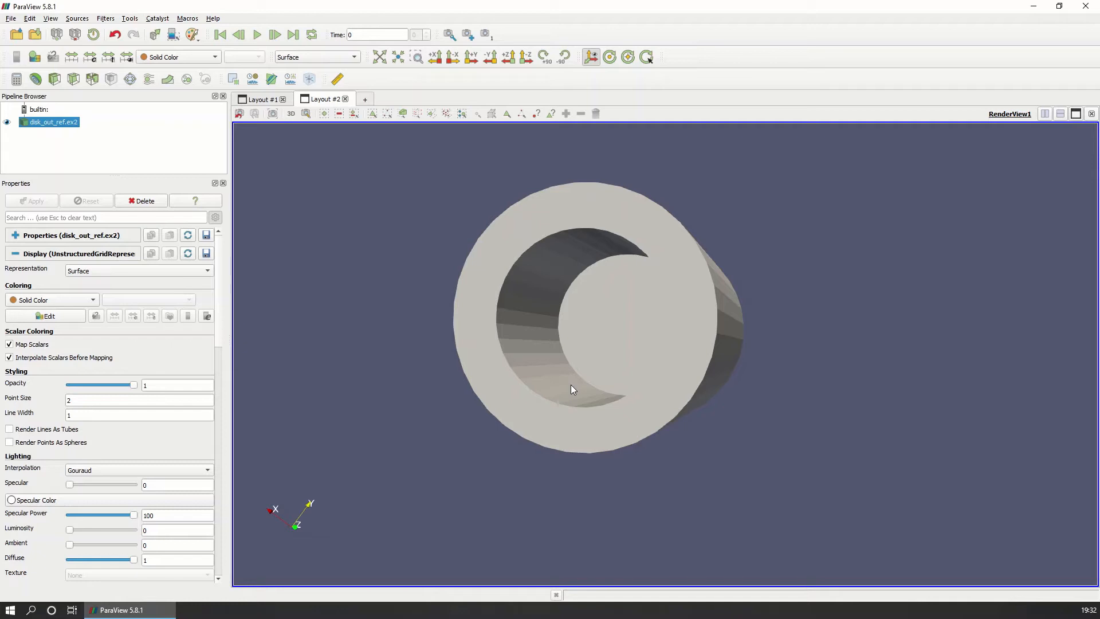
left_click_drag(570, 384, 584, 366)
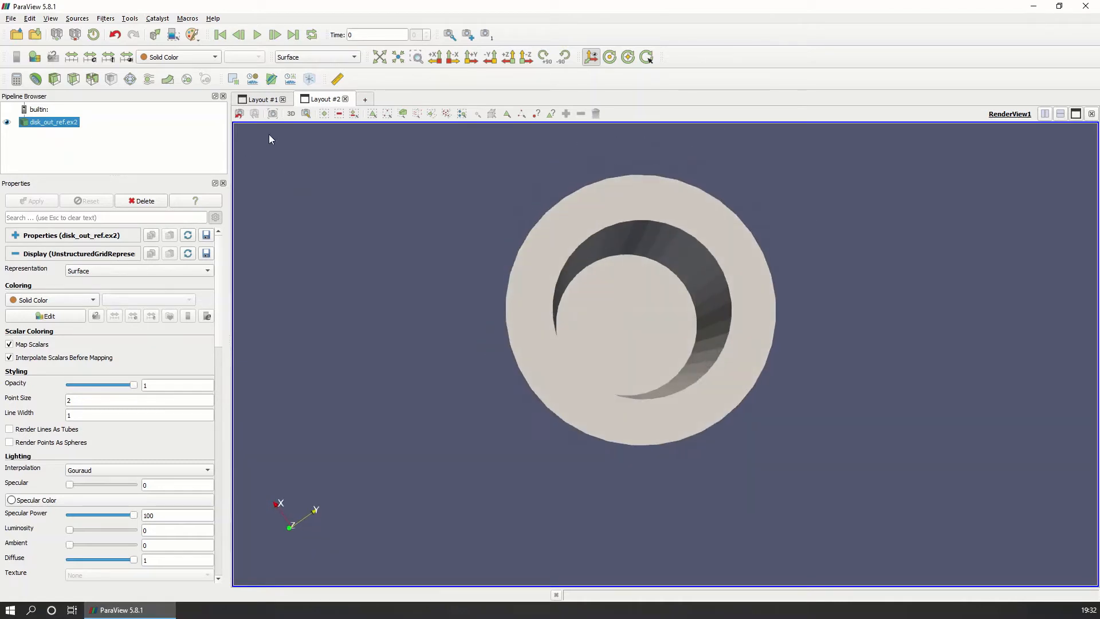
left_click(291, 113)
left_click_drag(678, 369, 602, 370)
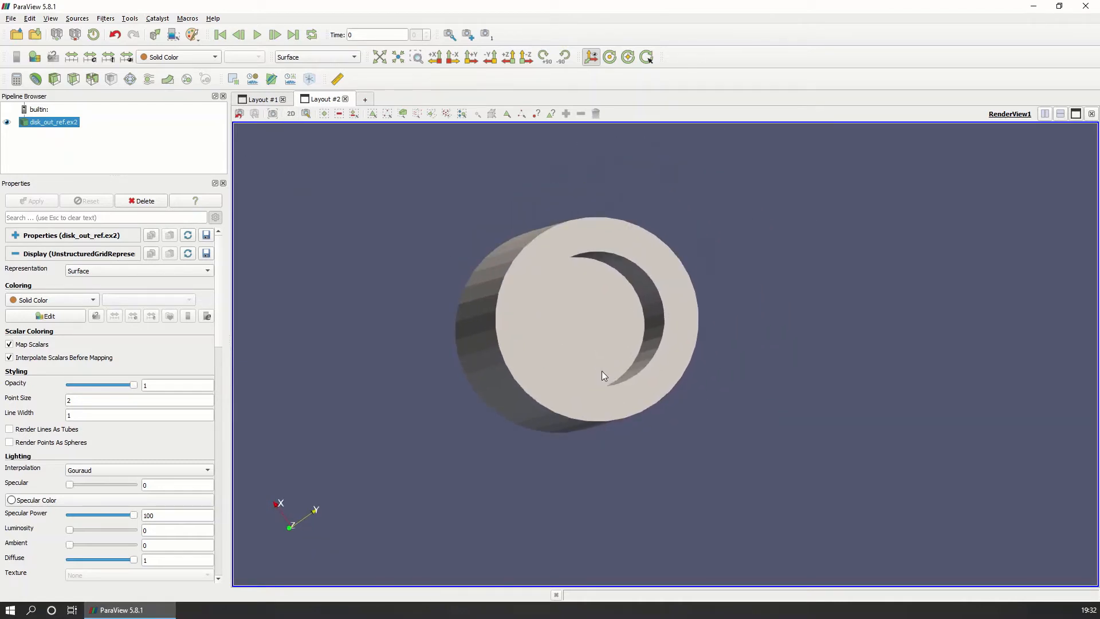
left_click(294, 113)
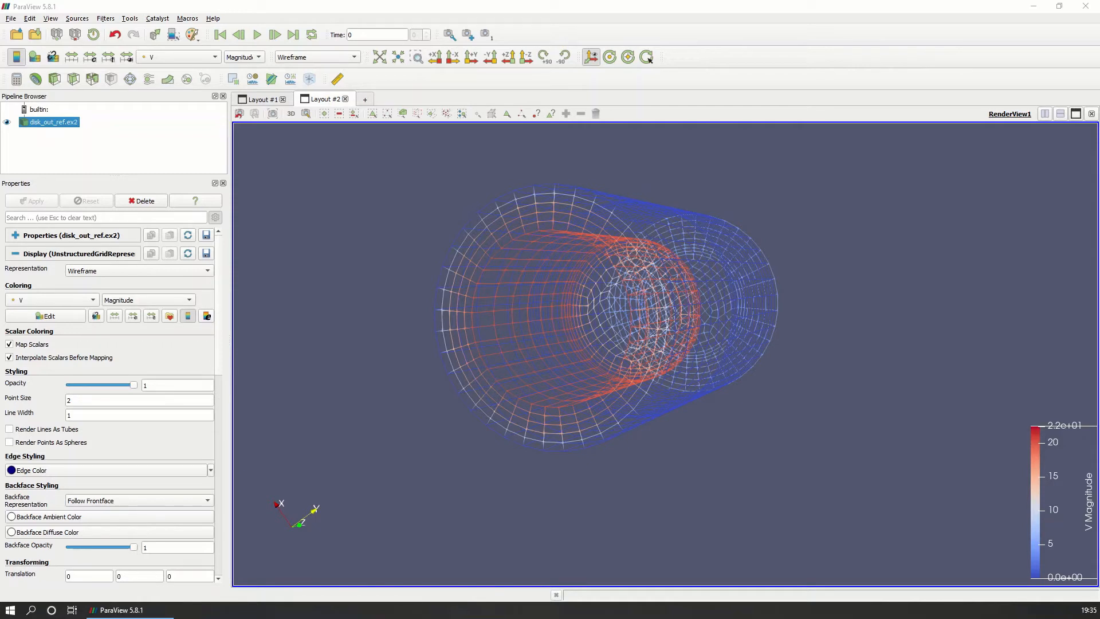
Step: Collapse the display properties and enable the Axes Grid around the wireframe cylinder
left_click(102, 256)
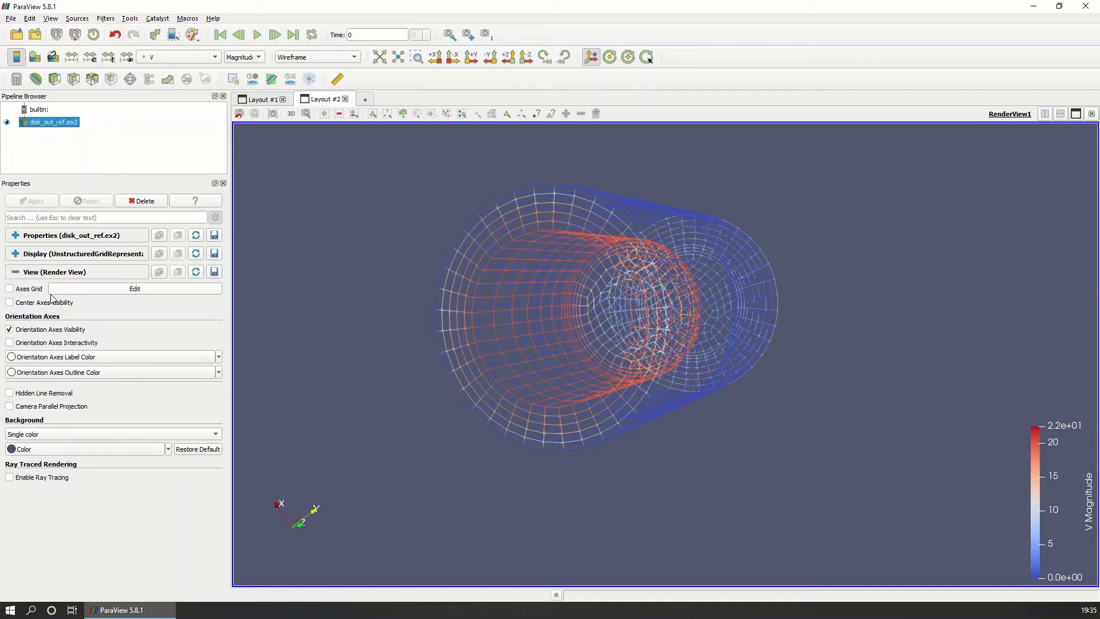
left_click(19, 291)
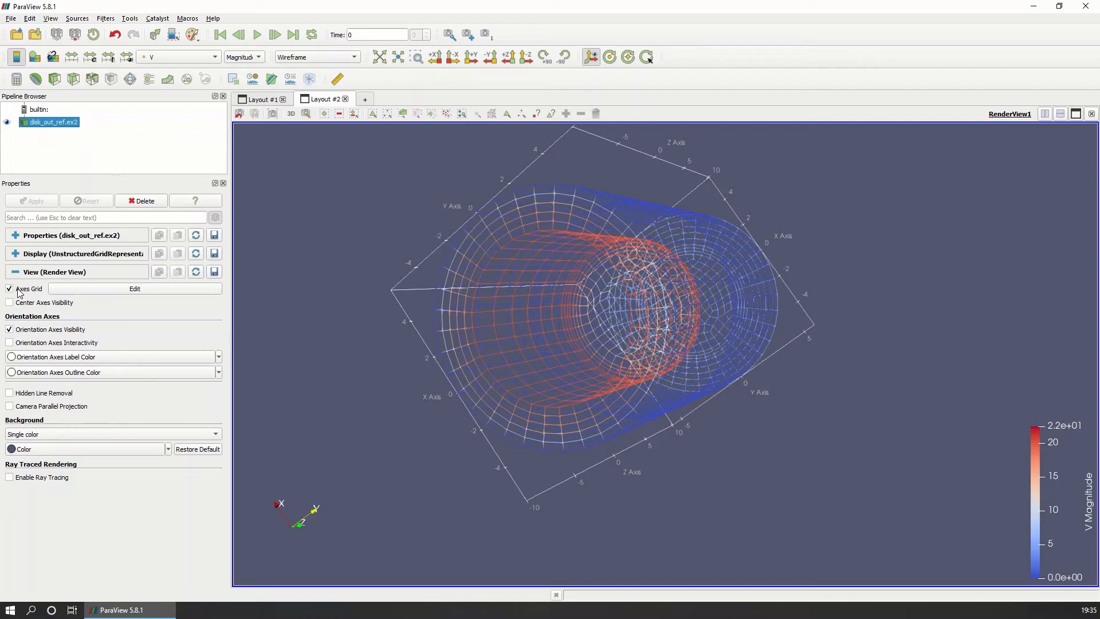
left_click_drag(528, 351, 572, 343)
left_click_drag(758, 504, 792, 520)
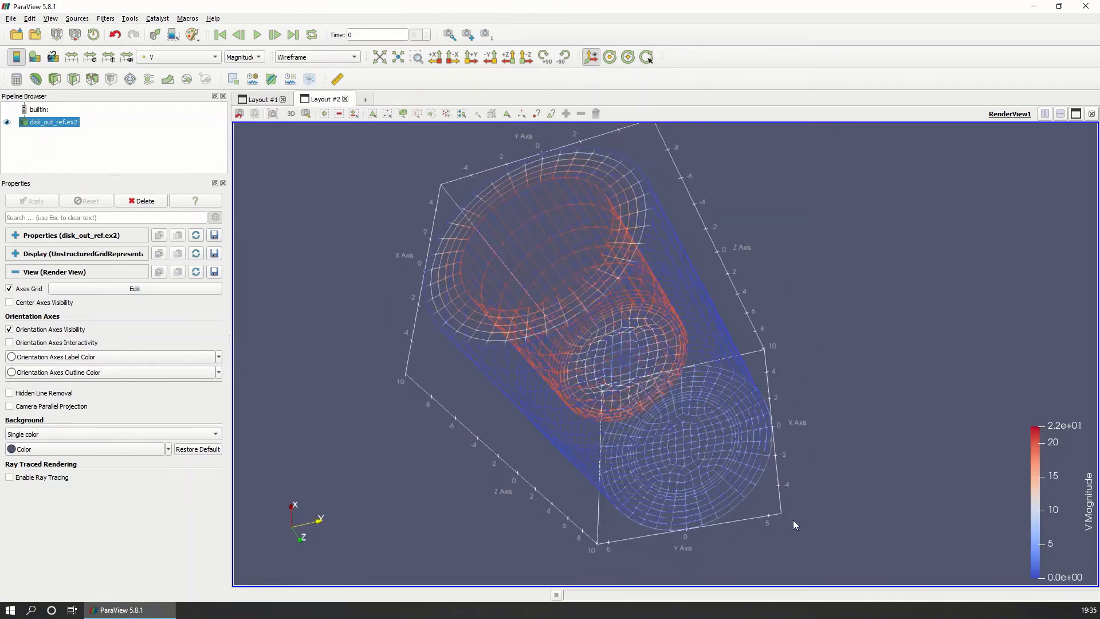
Step: Review the axes grid settings, including the X axis title text, and close them without changes
left_click(172, 291)
left_click_drag(700, 134, 734, 159)
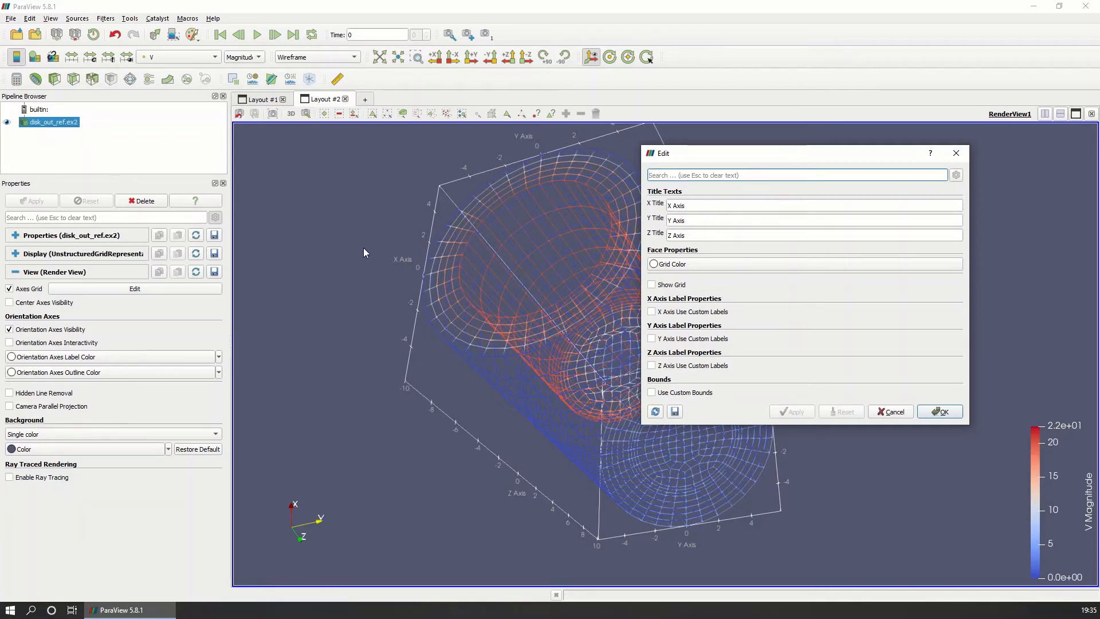
mouse_move(668, 206)
left_mouse_down()
mouse_move(711, 205)
mouse_move(673, 207)
left_mouse_up()
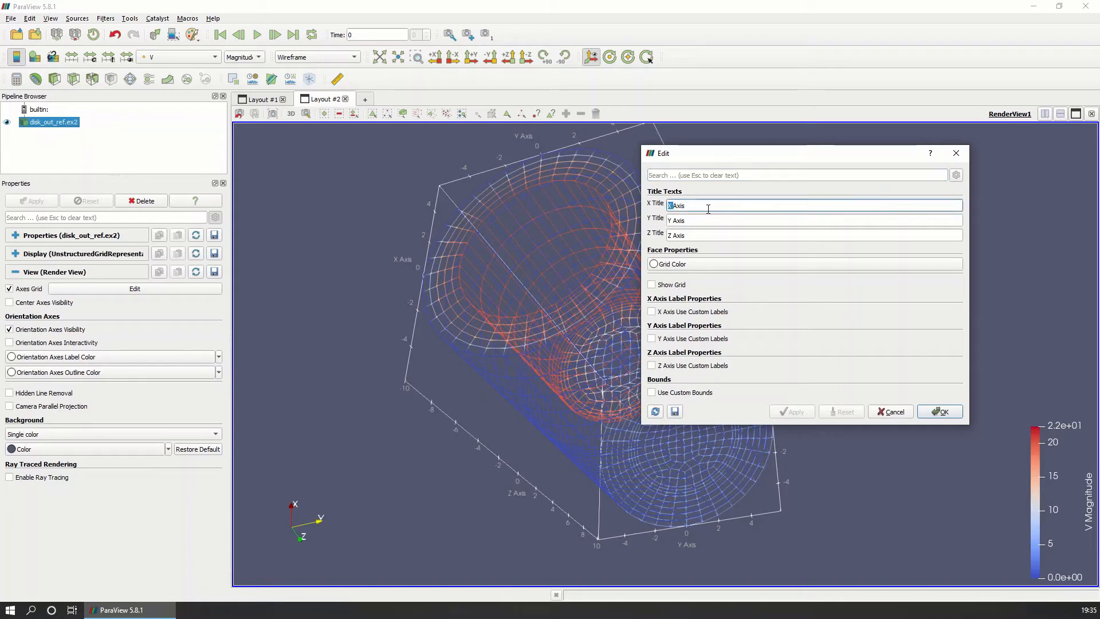
left_click(937, 413)
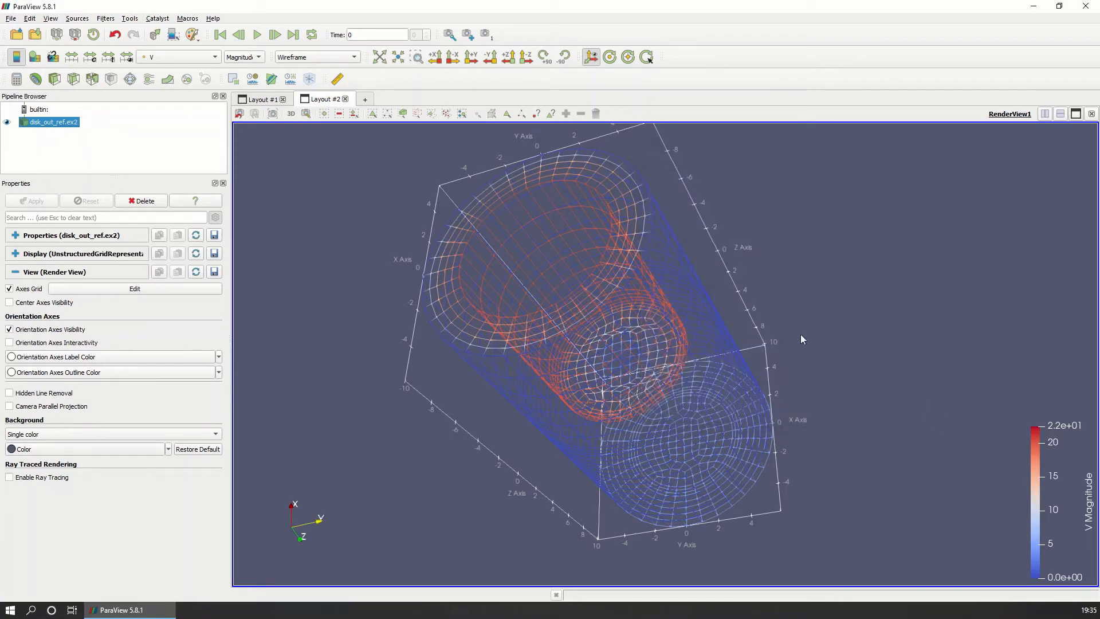
Step: Enable Center Axes Visibility and change the dataset's representation to Surface
left_click(34, 304)
left_click_drag(558, 424, 428, 372)
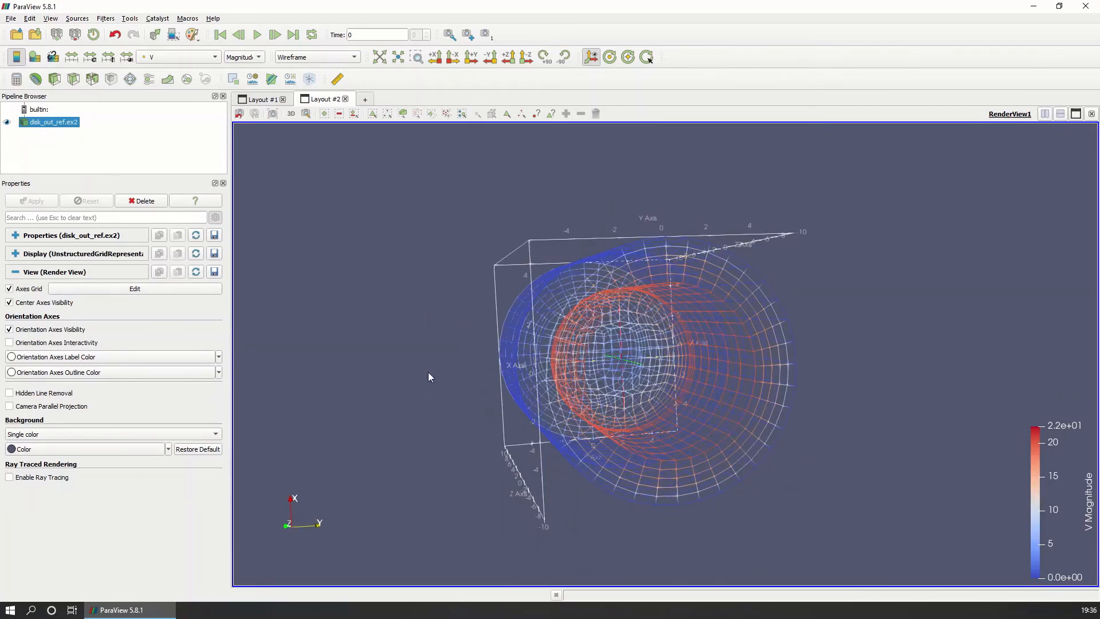
left_click(108, 256)
left_click(164, 271)
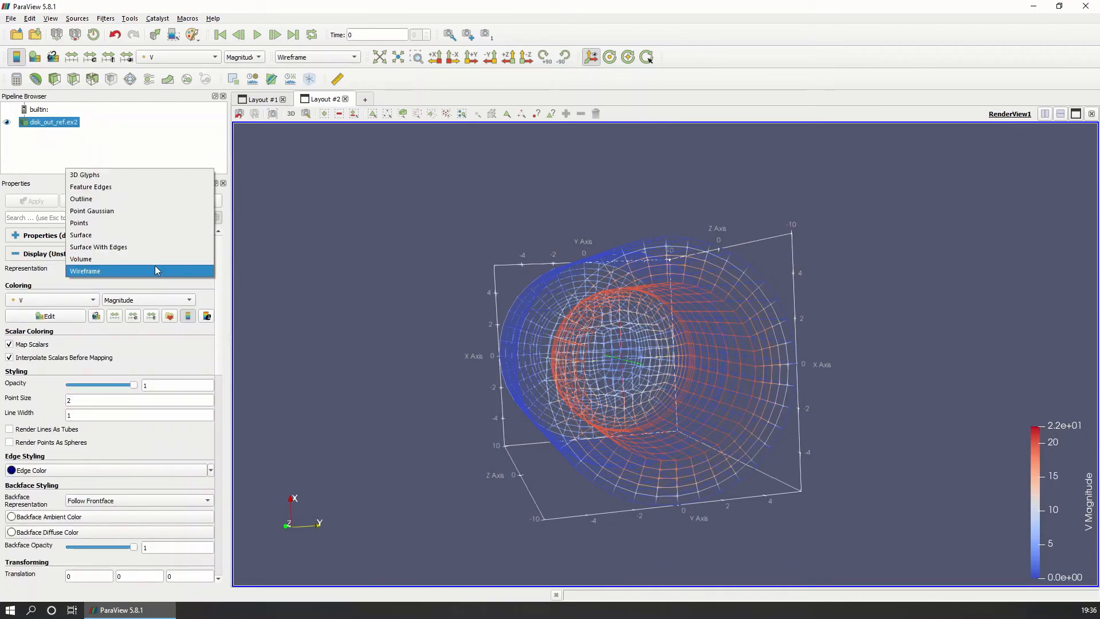
left_click(160, 234)
left_click_drag(585, 400, 624, 366)
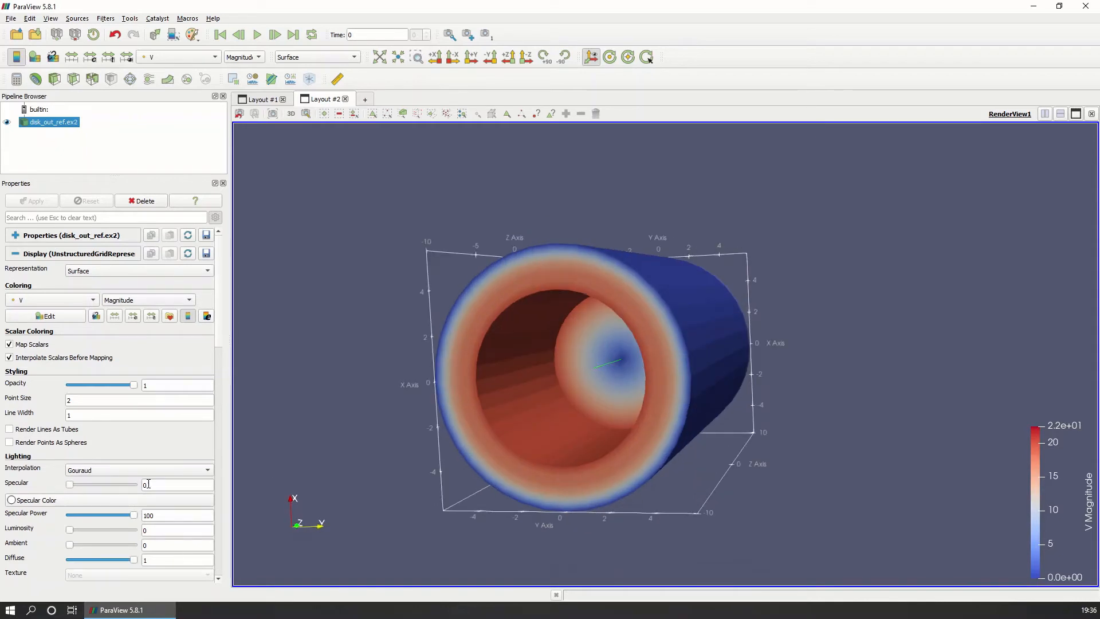
Step: Disable Center Axes Visibility for the render view
left_click(108, 257)
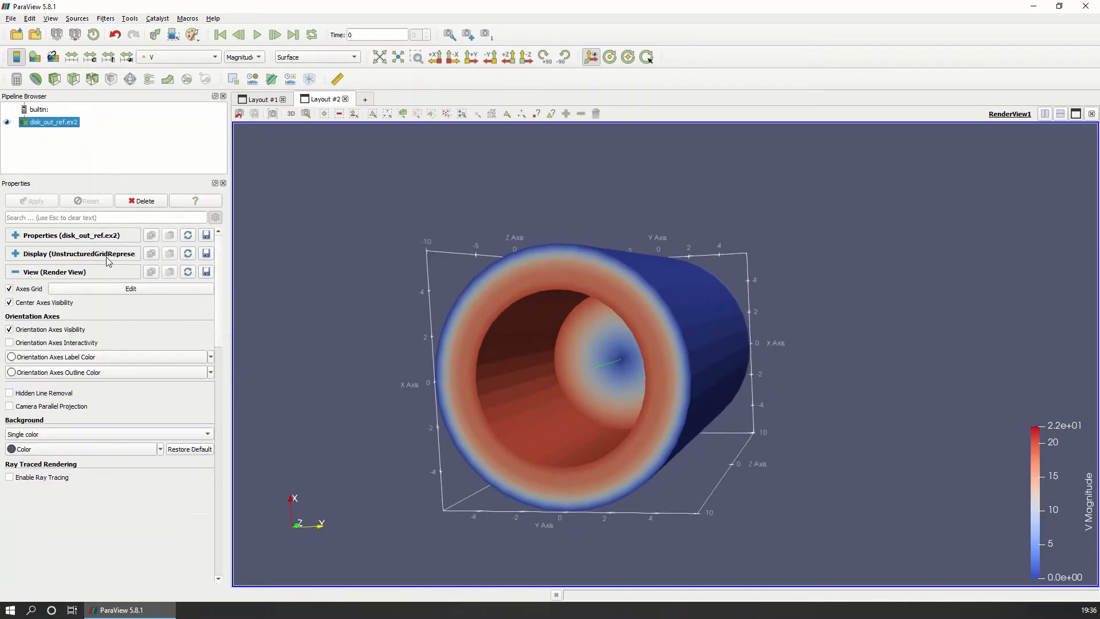
left_click(32, 304)
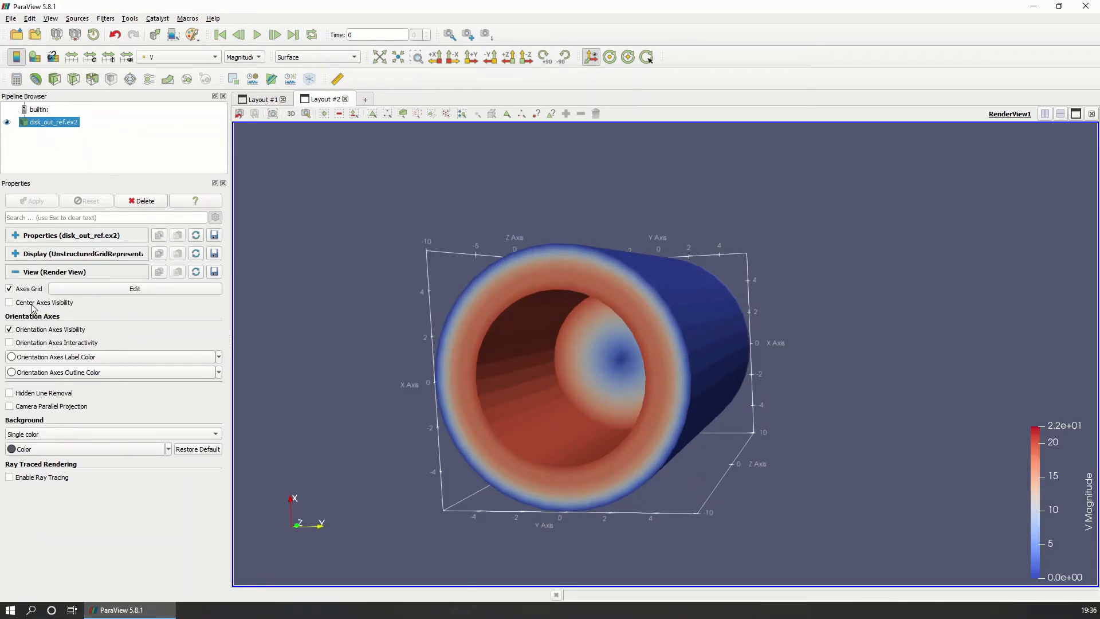
left_click(32, 304)
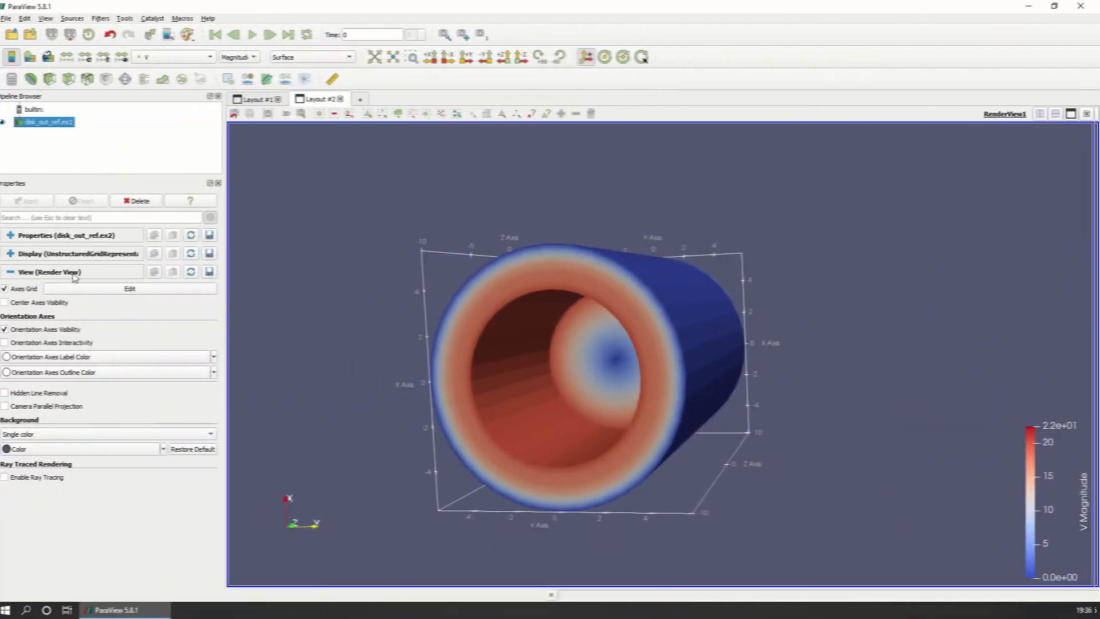
Step: Change the dataset's representation to Wireframe and inspect the mesh from another angle
left_click(86, 253)
left_click(108, 271)
key("Escape")
left_click(116, 306)
left_click_drag(581, 393, 401, 375)
Step: Change the dataset's representation to Surface With Edges
left_click(164, 271)
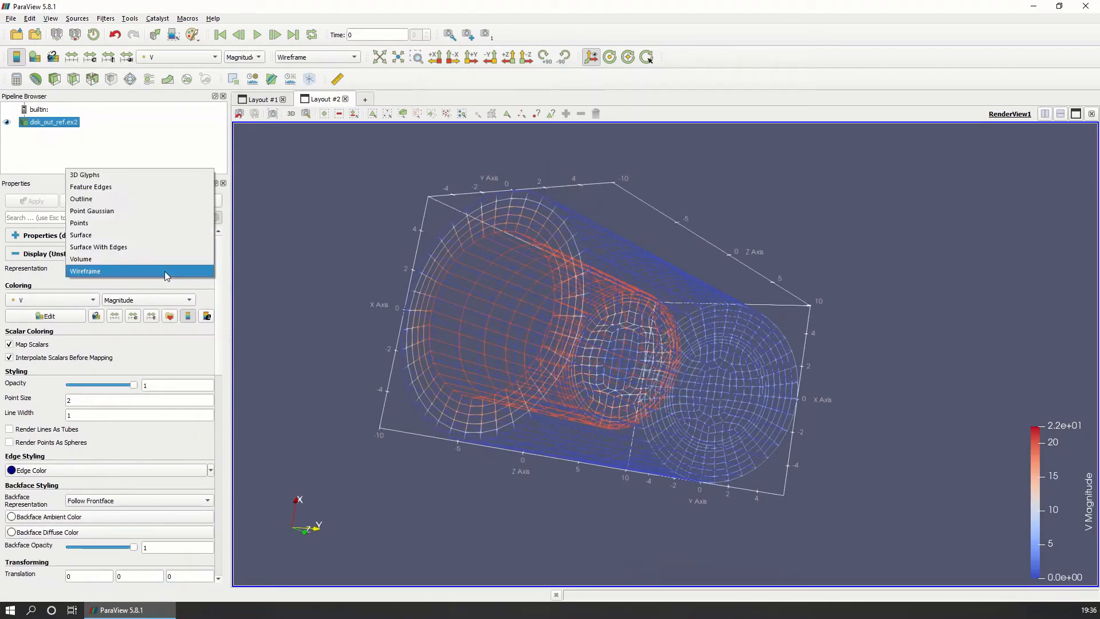
left_click(155, 253)
left_click_drag(555, 359, 570, 394)
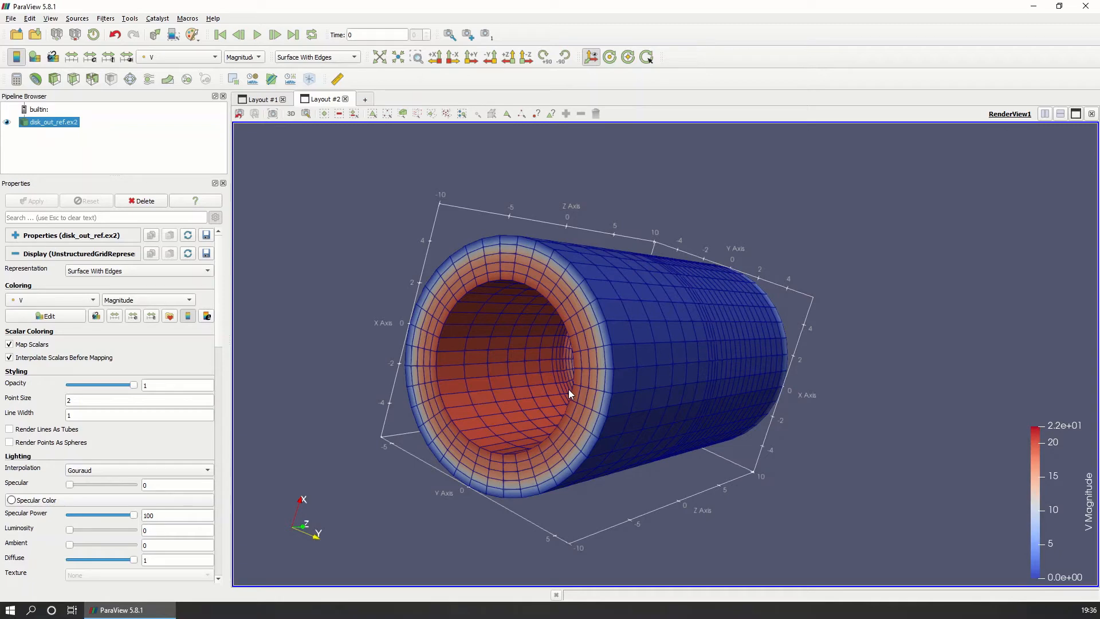
Step: Switch the dataset's representation back to Wireframe and enable Hidden Line Removal for the render view
left_click(172, 270)
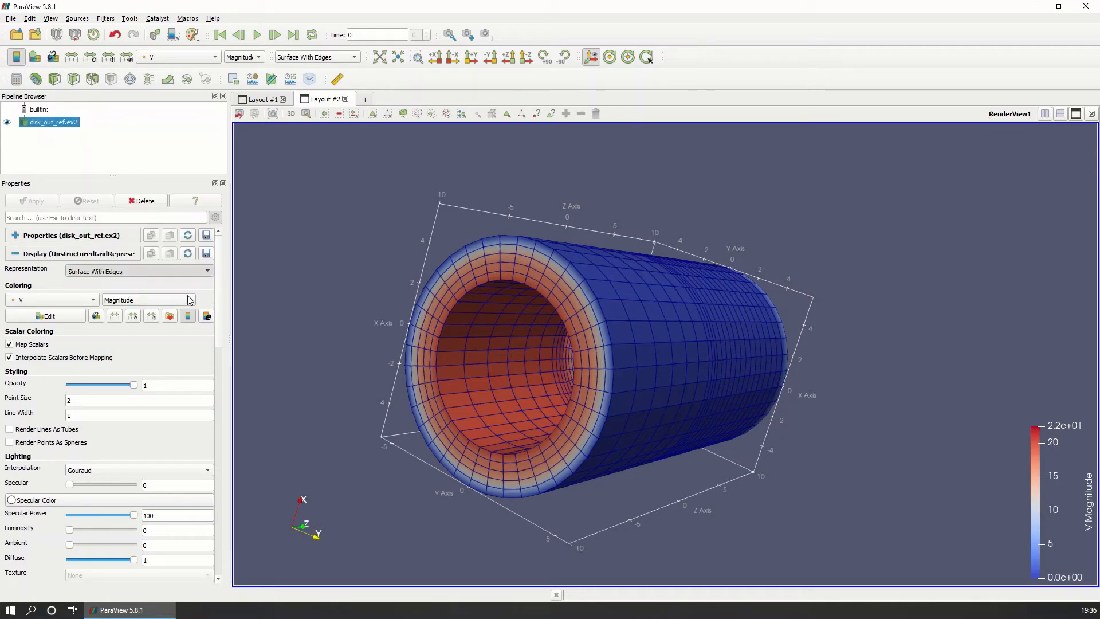
left_click(187, 294)
mouse_move(626, 390)
left_mouse_down()
mouse_move(649, 369)
mouse_move(651, 397)
mouse_move(627, 396)
left_mouse_up()
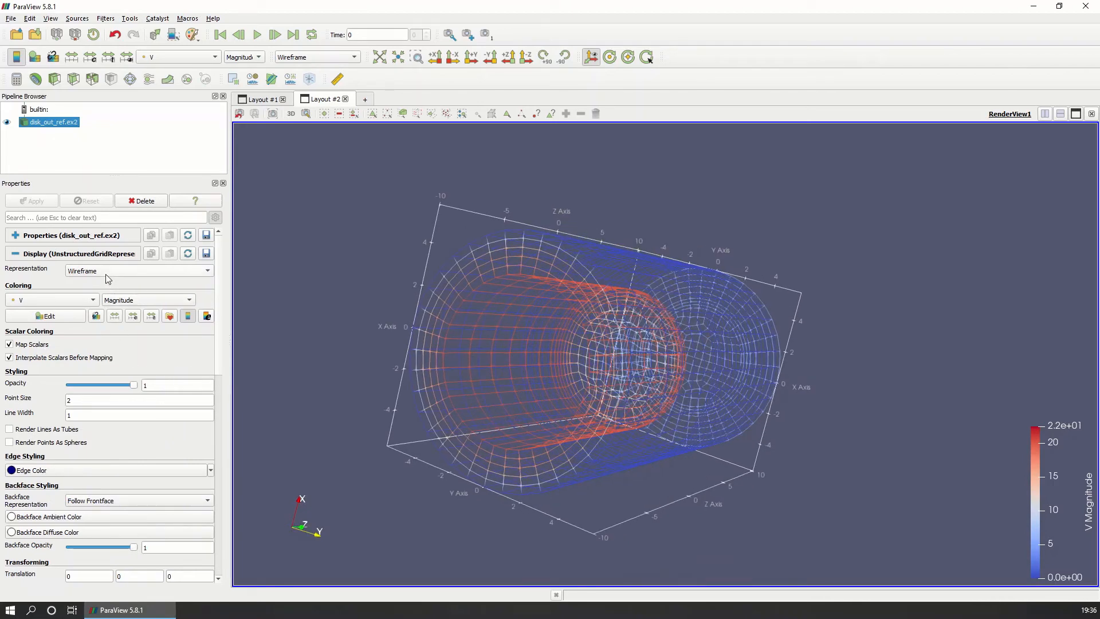
left_click(110, 254)
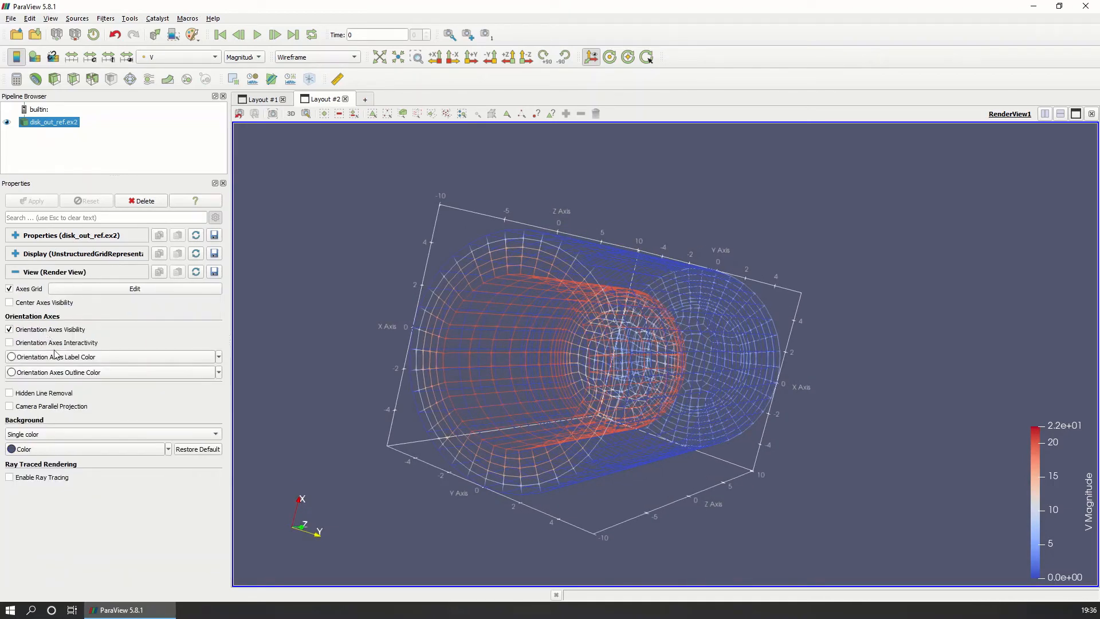
left_click(53, 395)
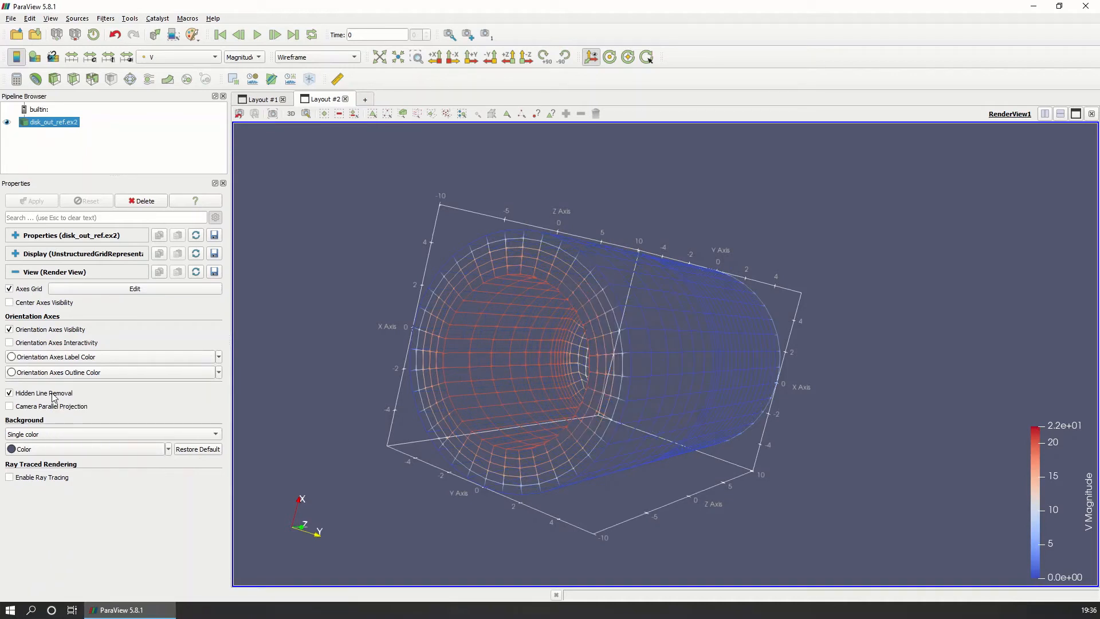
Step: Try Camera Parallel Projection on the render view while orbiting the wireframe mesh, and switch back to perspective
left_click_drag(472, 429, 538, 456)
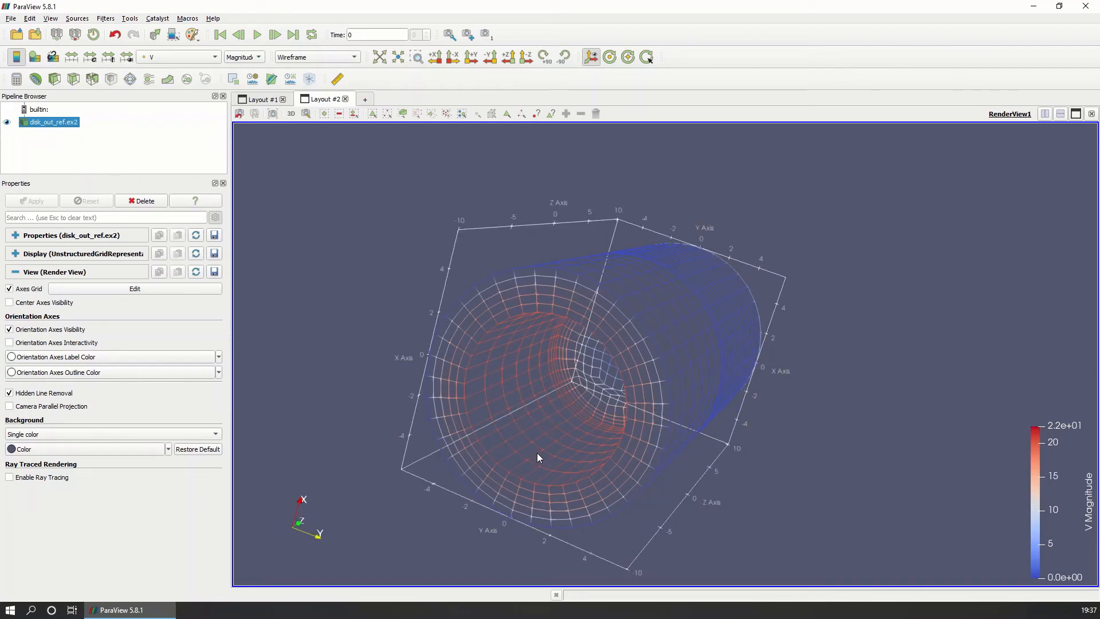
left_click(44, 407)
left_click_drag(665, 431, 587, 434)
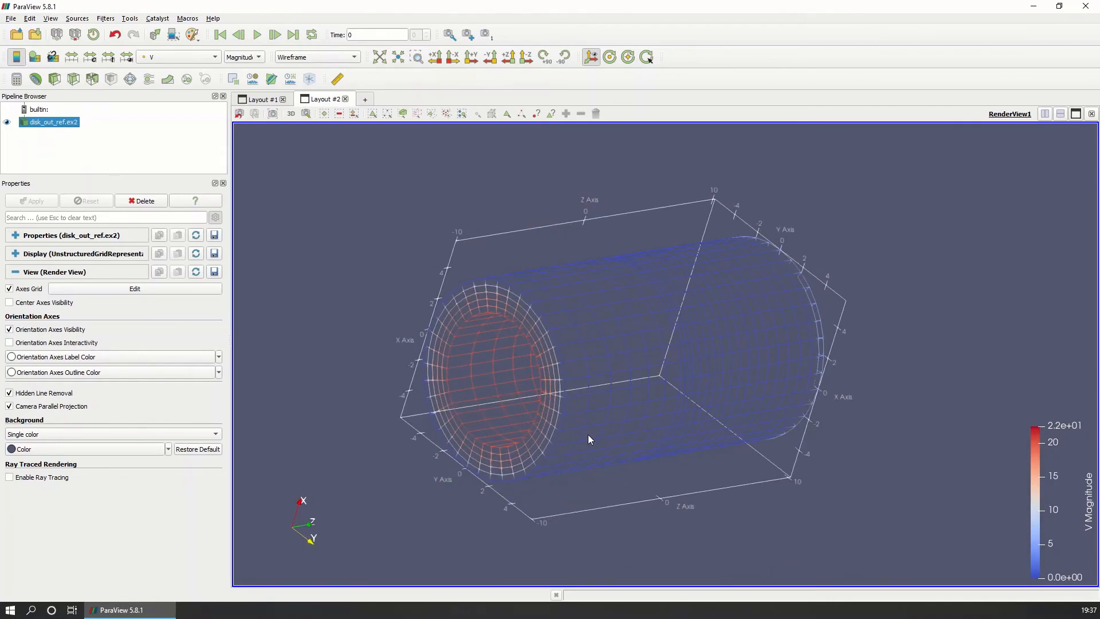
left_click(71, 409)
mouse_move(560, 427)
left_mouse_down()
mouse_move(558, 407)
mouse_move(543, 428)
left_mouse_up()
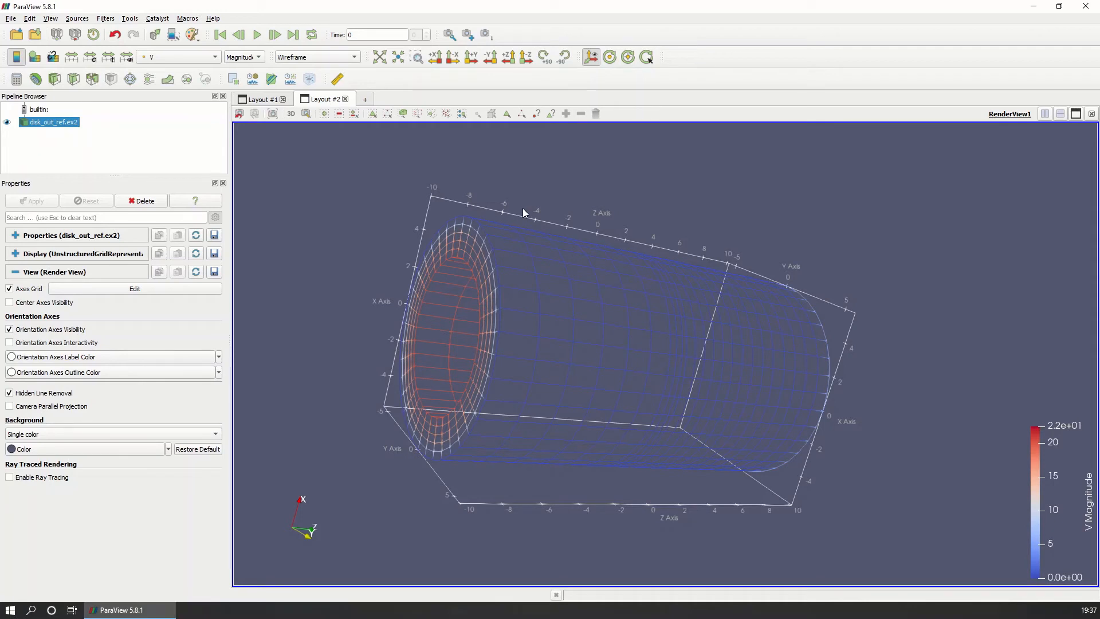
Step: Expand the dataset's display properties in place of the view properties and examine the available coloring arrays
left_click(30, 273)
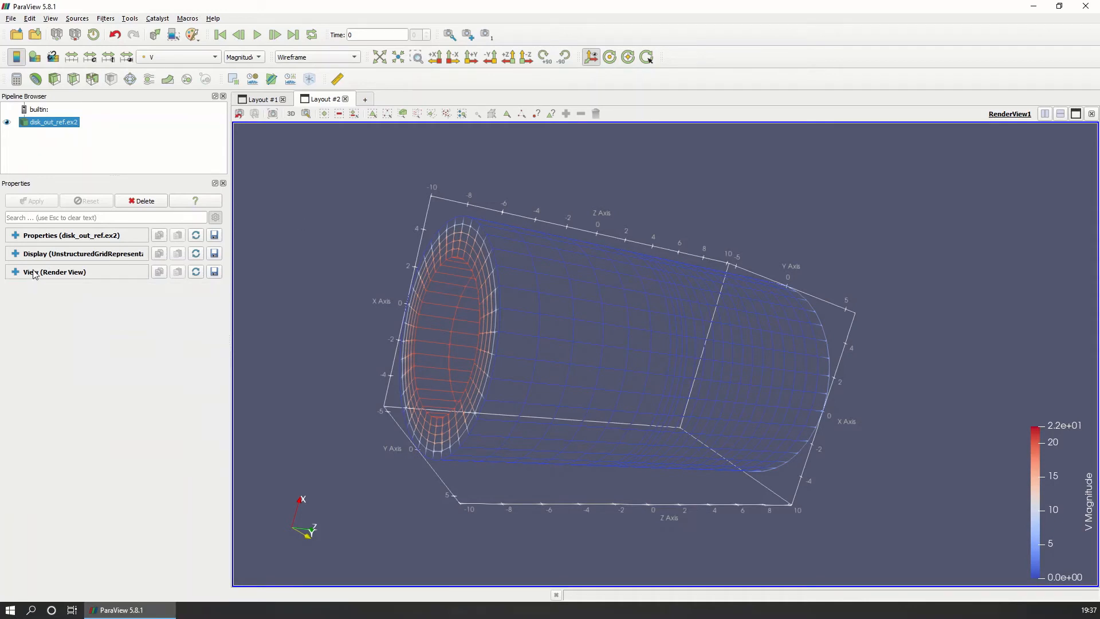
left_click(40, 256)
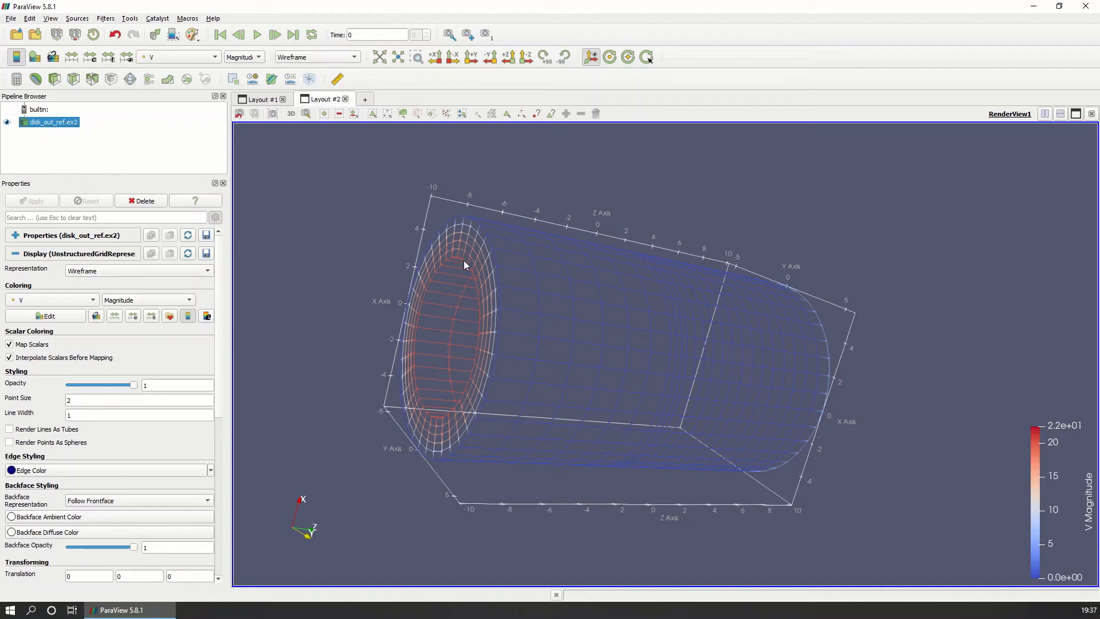
left_click(90, 302)
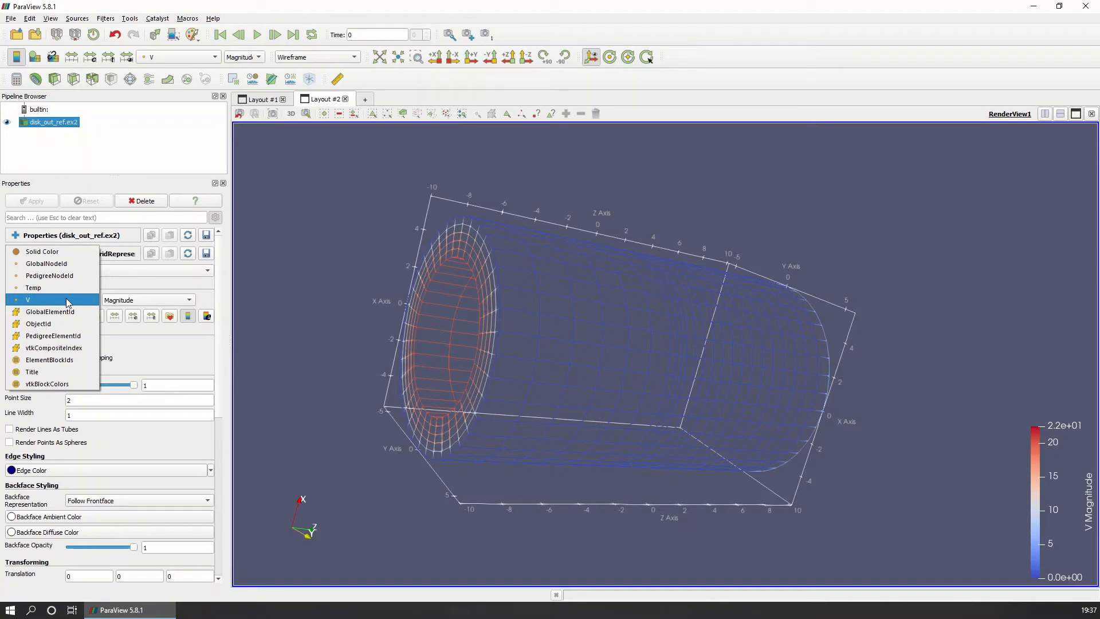
left_click(85, 303)
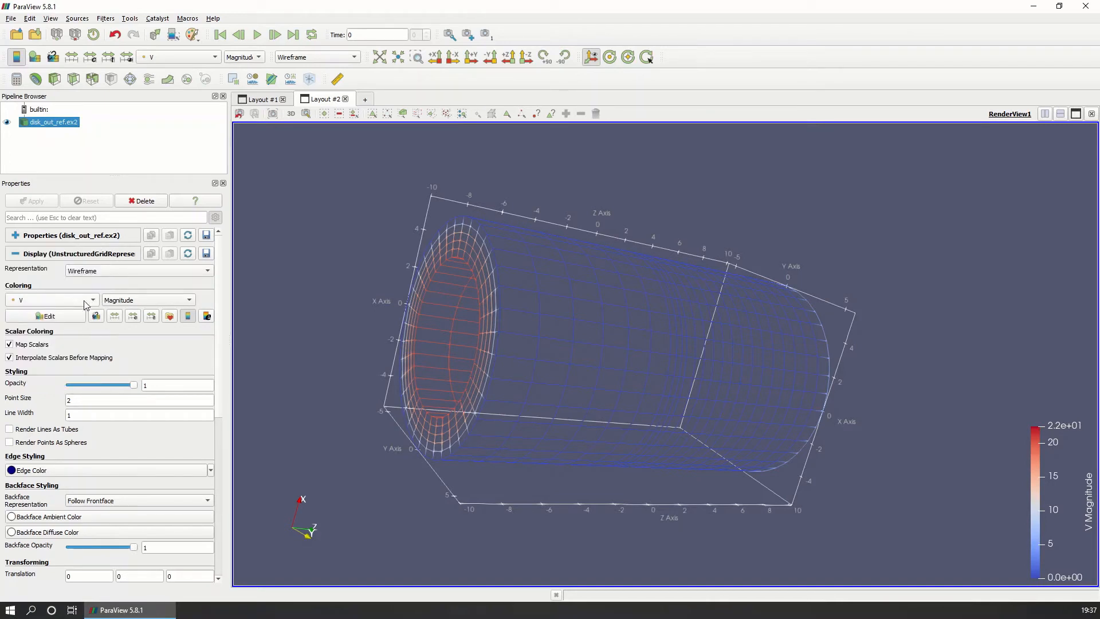
Step: Examine the vector components available for coloring by V, keeping Magnitude as the component
left_click(121, 302)
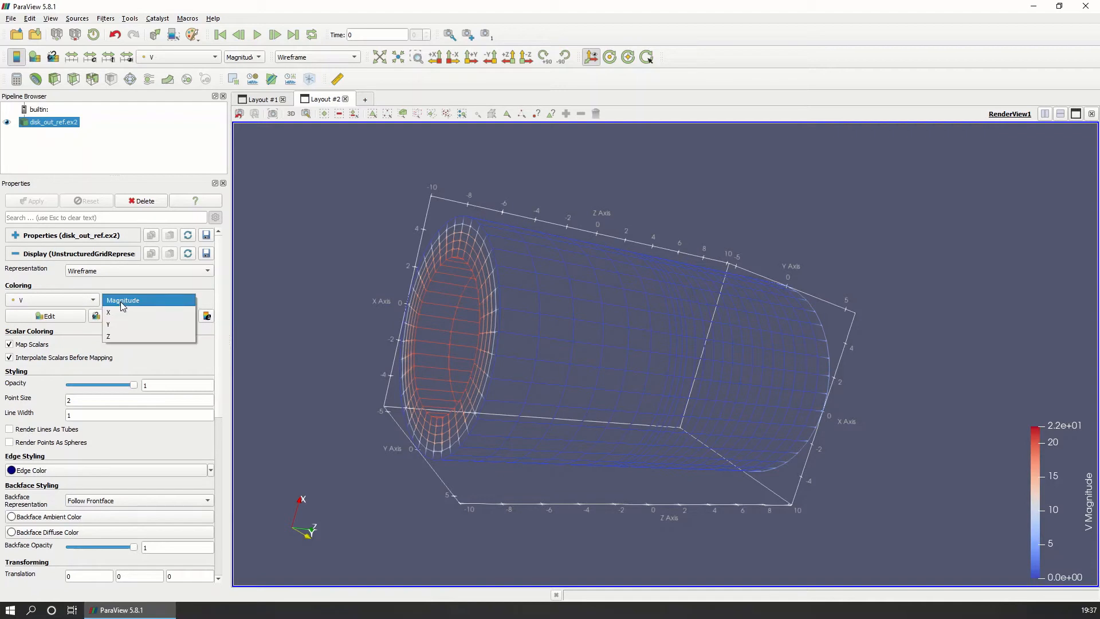
left_click(138, 314)
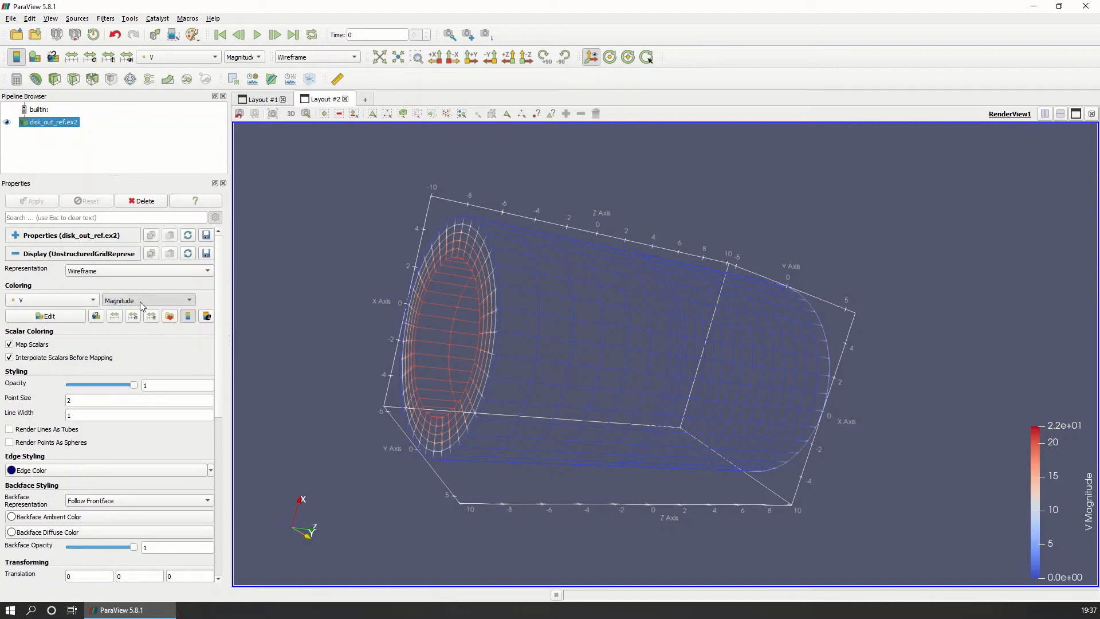
left_click(140, 301)
left_click(140, 313)
left_click(150, 303)
left_click(145, 313)
left_click(146, 300)
left_click(146, 266)
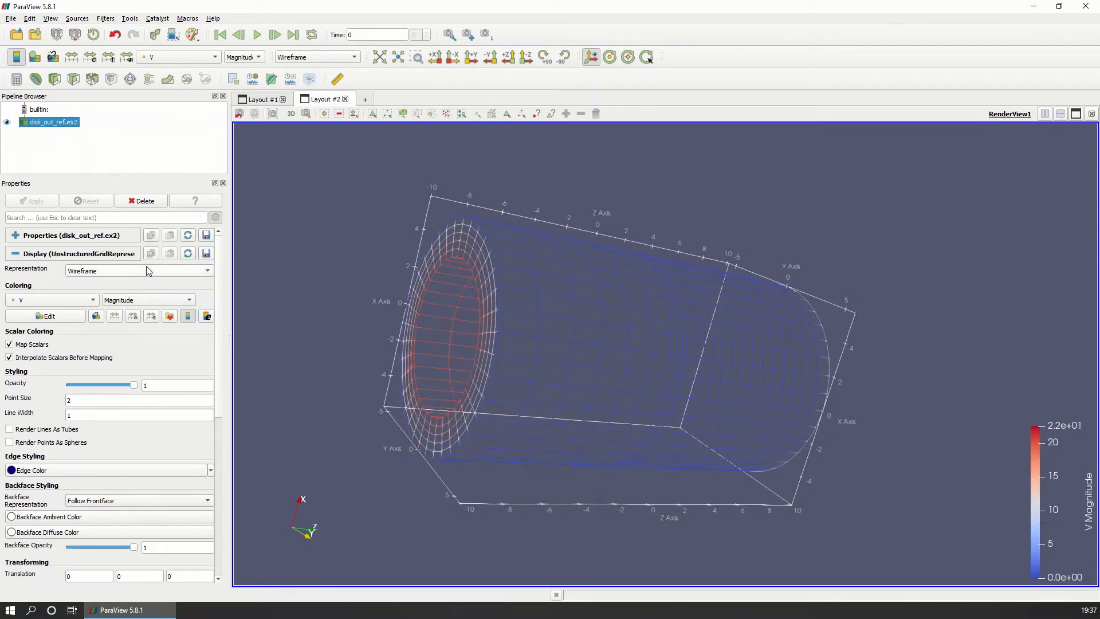
Step: Color the wireframe with Solid Color and set that color to green (#00ff00)
left_click(92, 303)
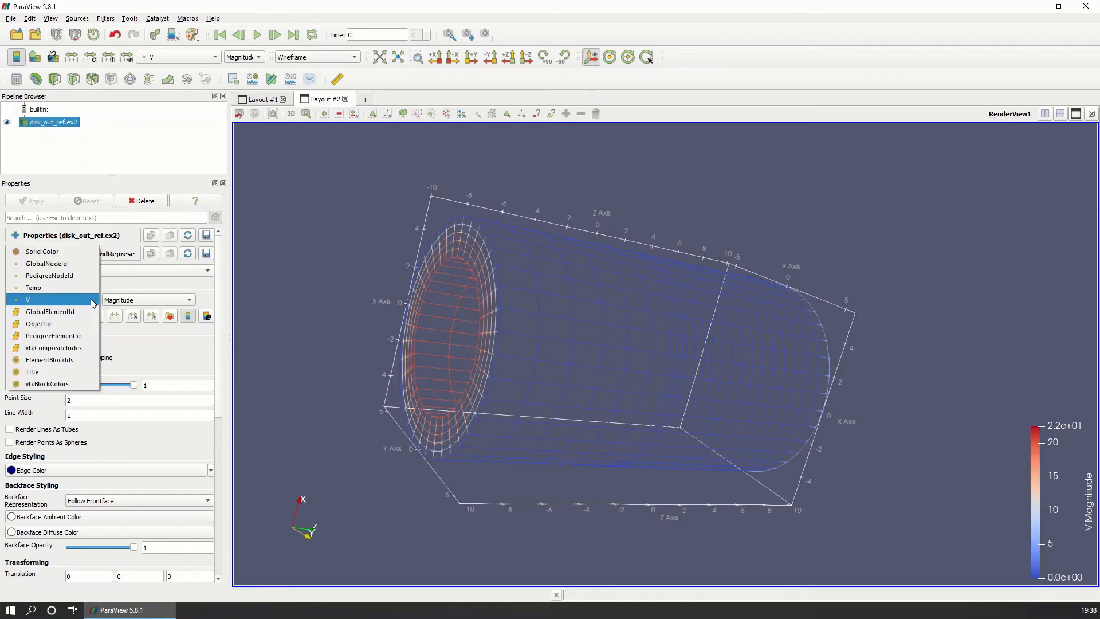
left_click(84, 255)
mouse_move(591, 369)
left_mouse_down()
mouse_move(627, 373)
mouse_move(613, 373)
left_mouse_up()
left_click(46, 316)
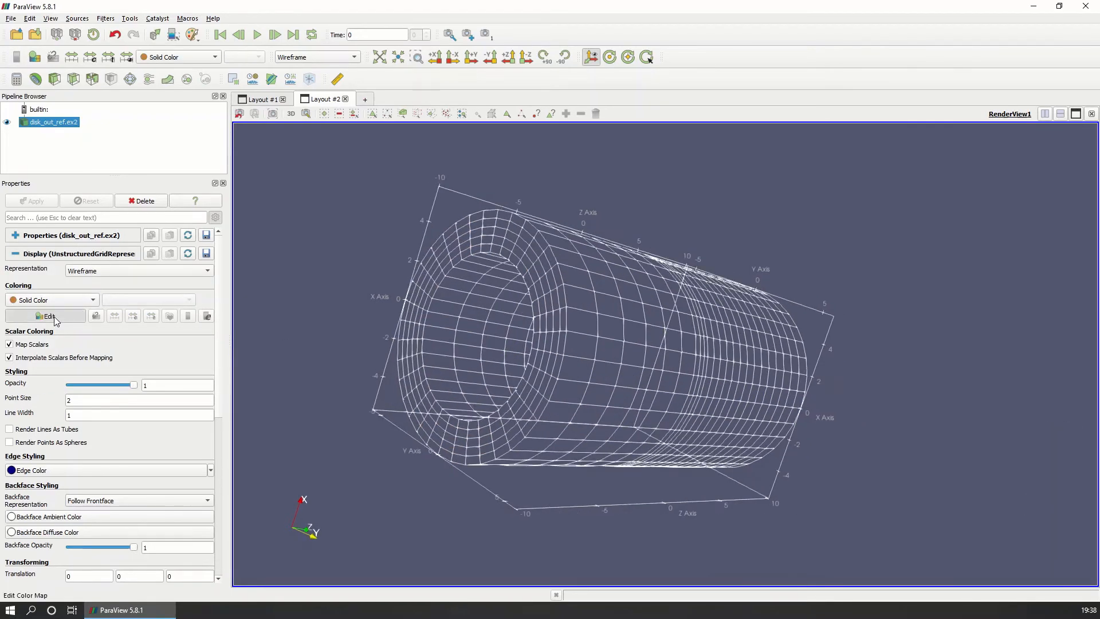
left_click(510, 217)
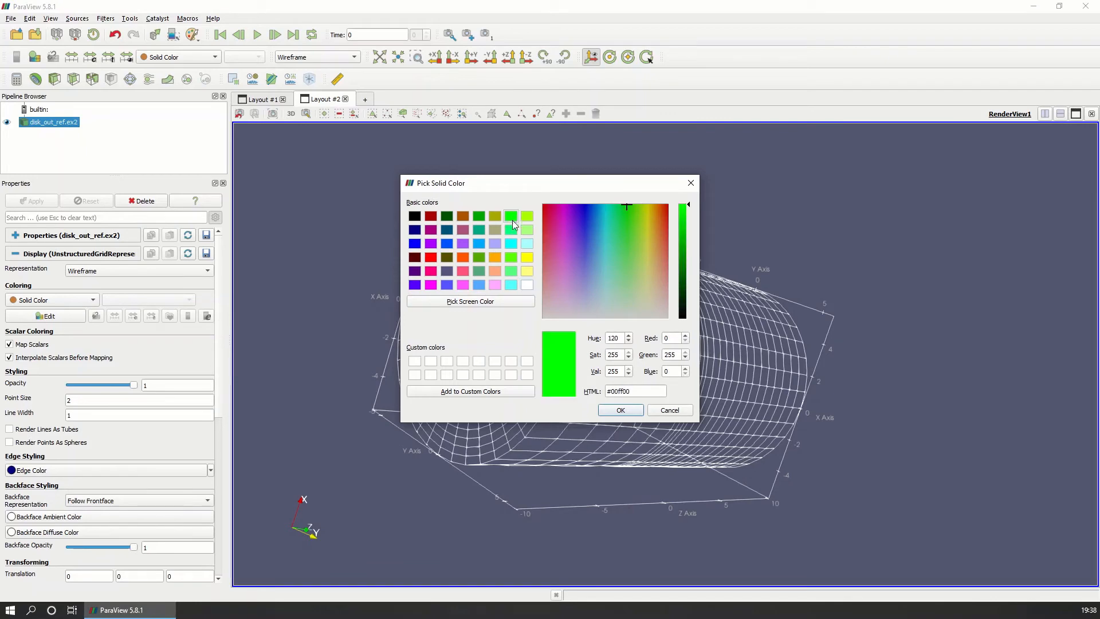
left_click(621, 410)
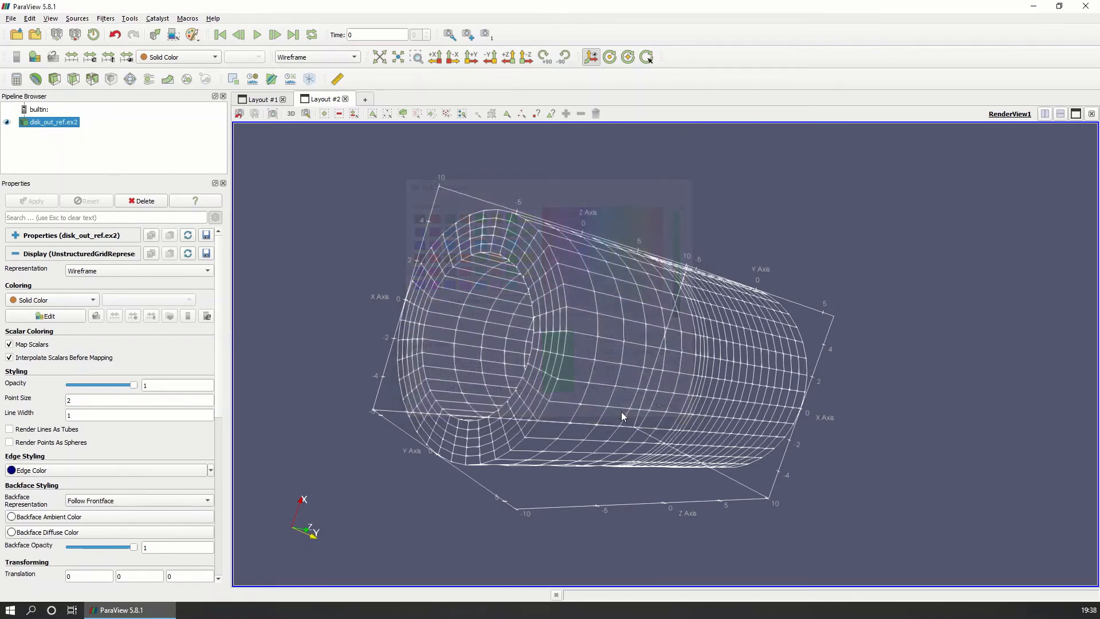
Step: Color the dataset by V again and examine its color map settings, closing the color map editor when finished
left_click(77, 299)
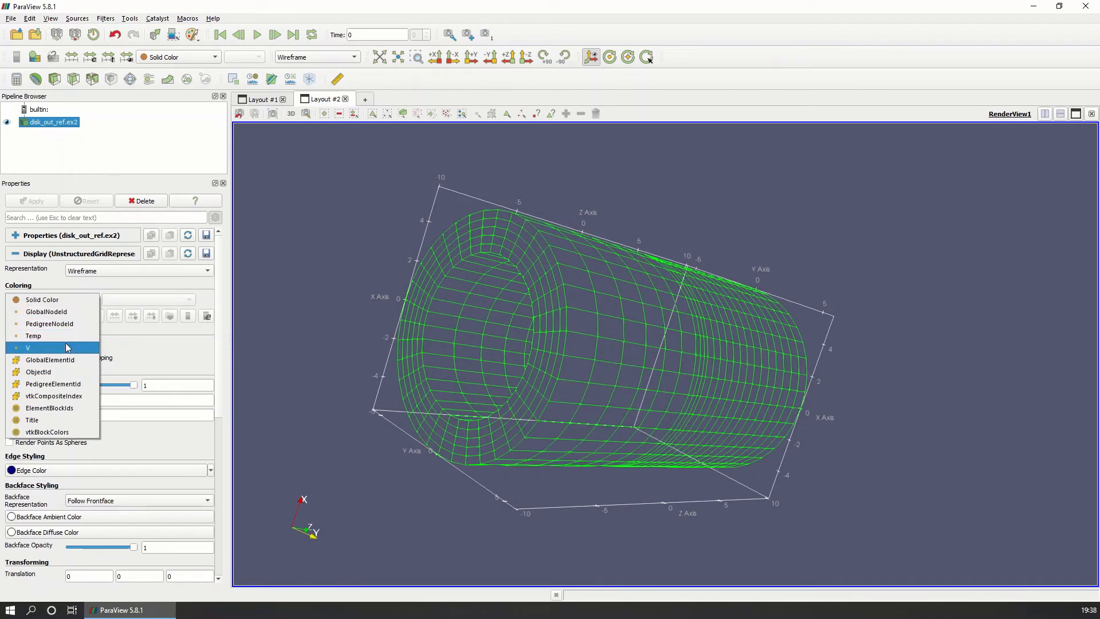
left_click(66, 343)
left_click(66, 316)
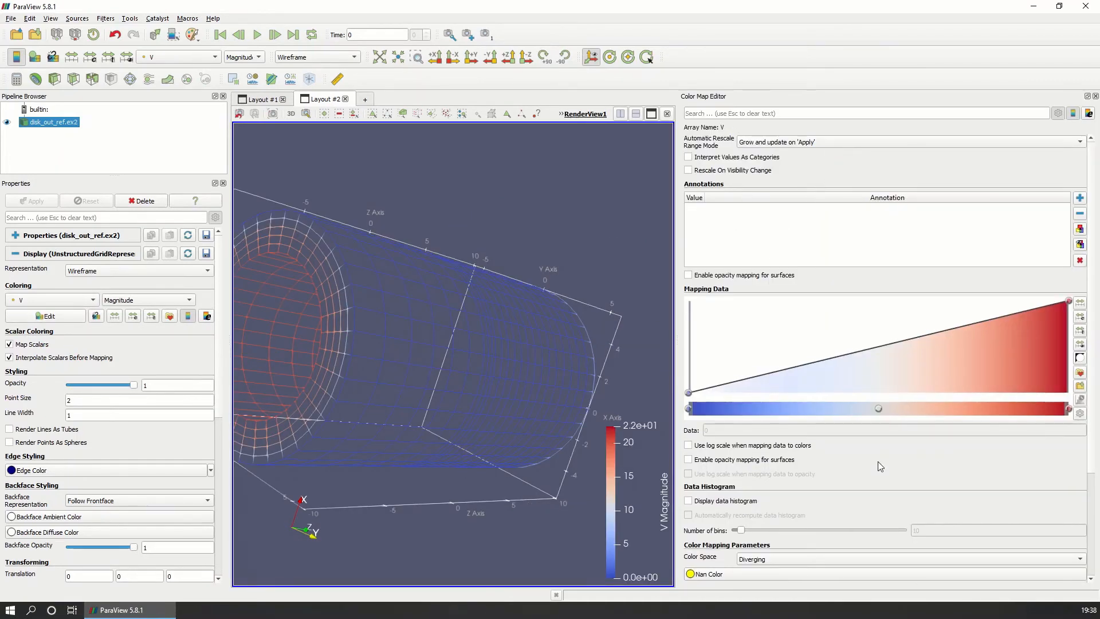
scroll(878, 461, "down", 3)
scroll(877, 462, "down", 1)
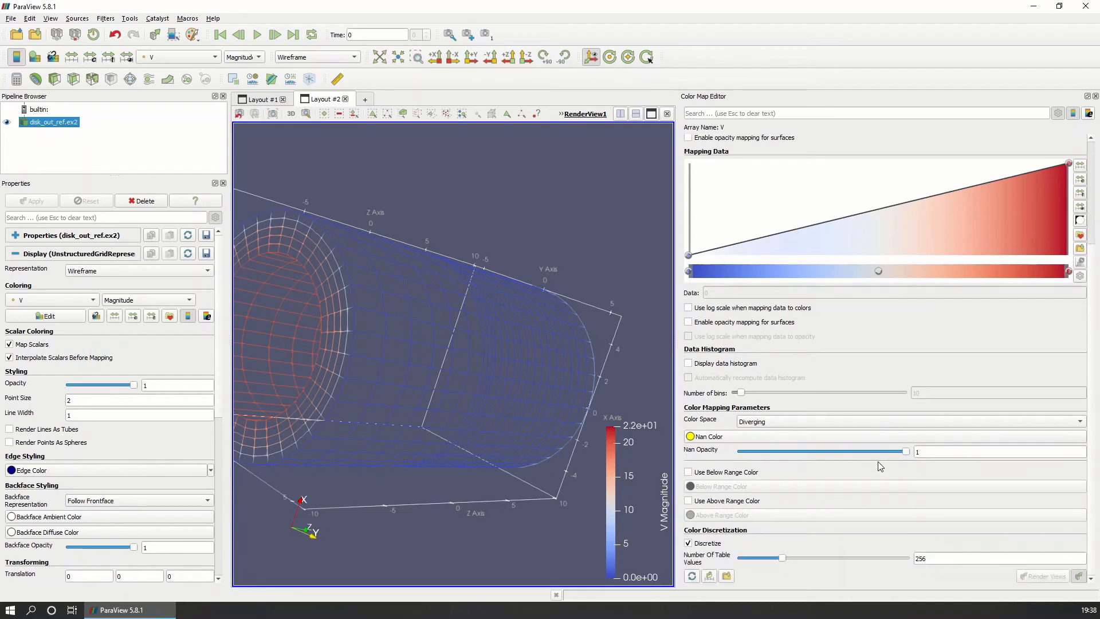
scroll(899, 504, "up", 4)
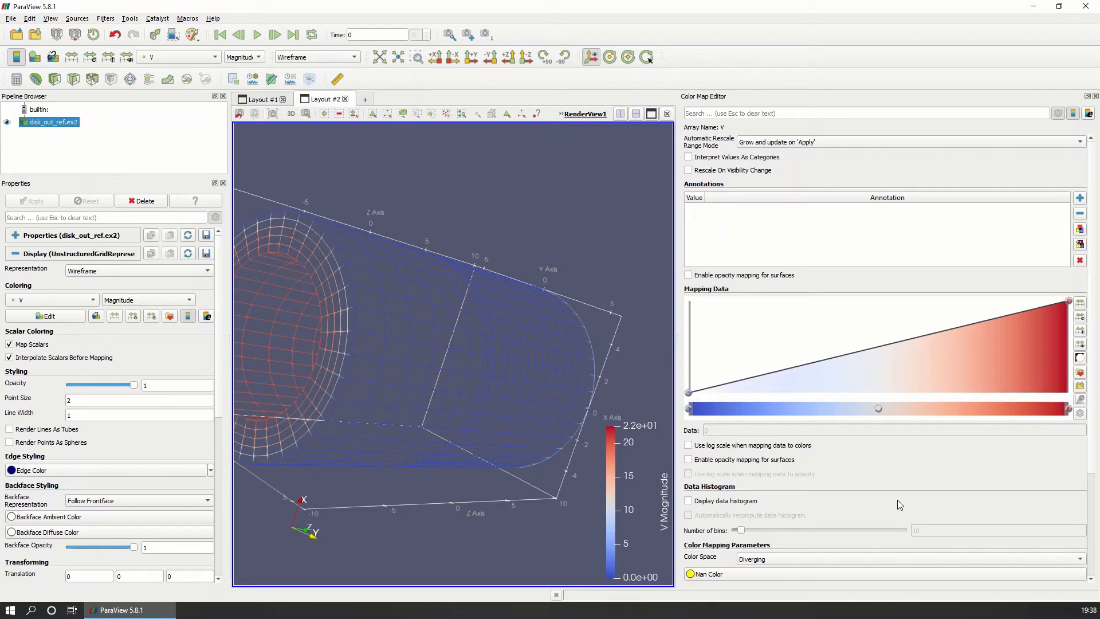
scroll(936, 337, "down", 4)
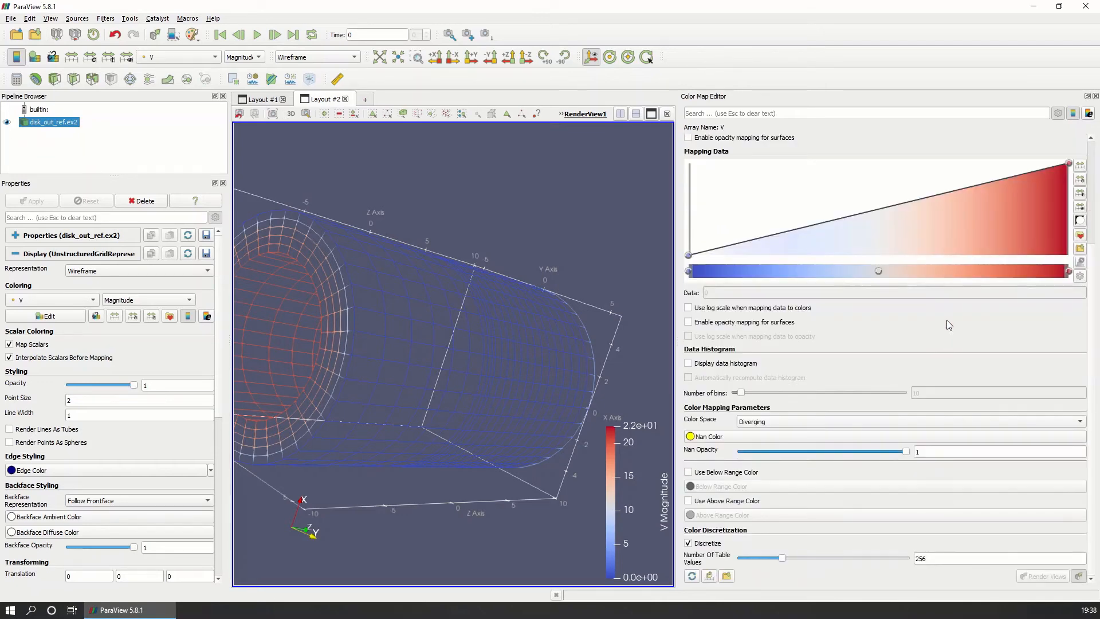
left_click(1095, 96)
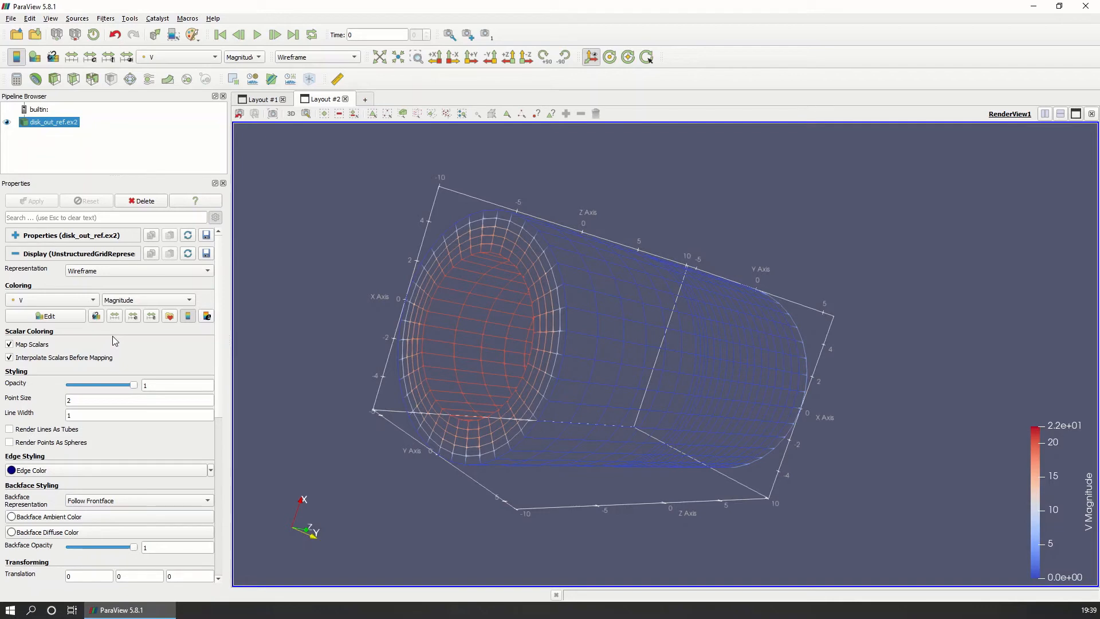
Step: Change the dataset's representation to Surface
scroll(113, 355, "down", 1)
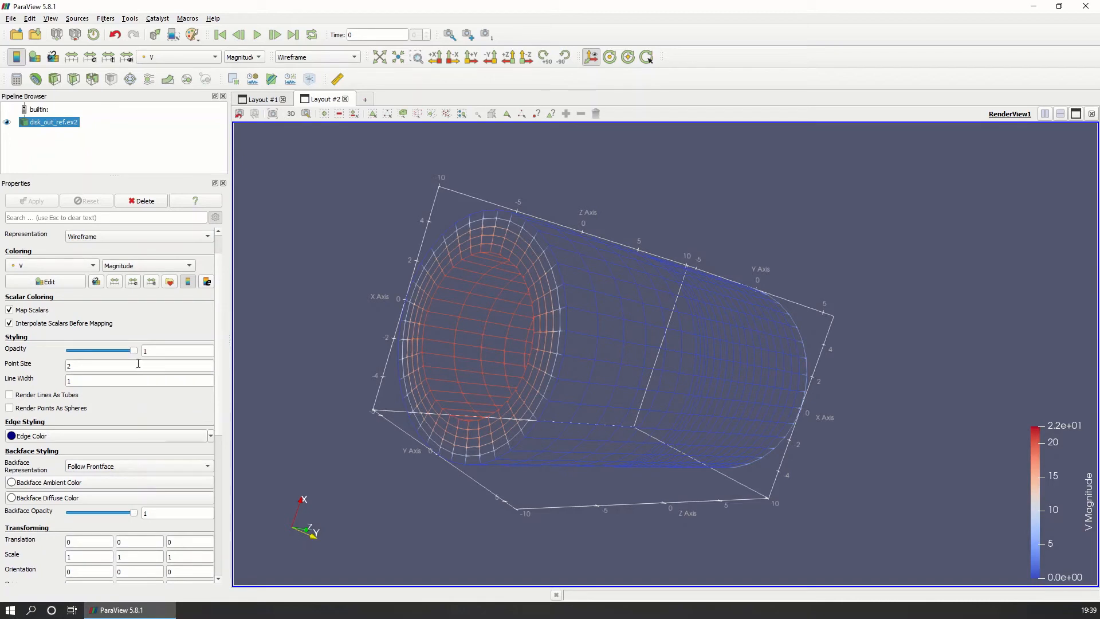
mouse_move(136, 357)
left_mouse_down()
mouse_move(101, 354)
mouse_move(138, 353)
left_mouse_up()
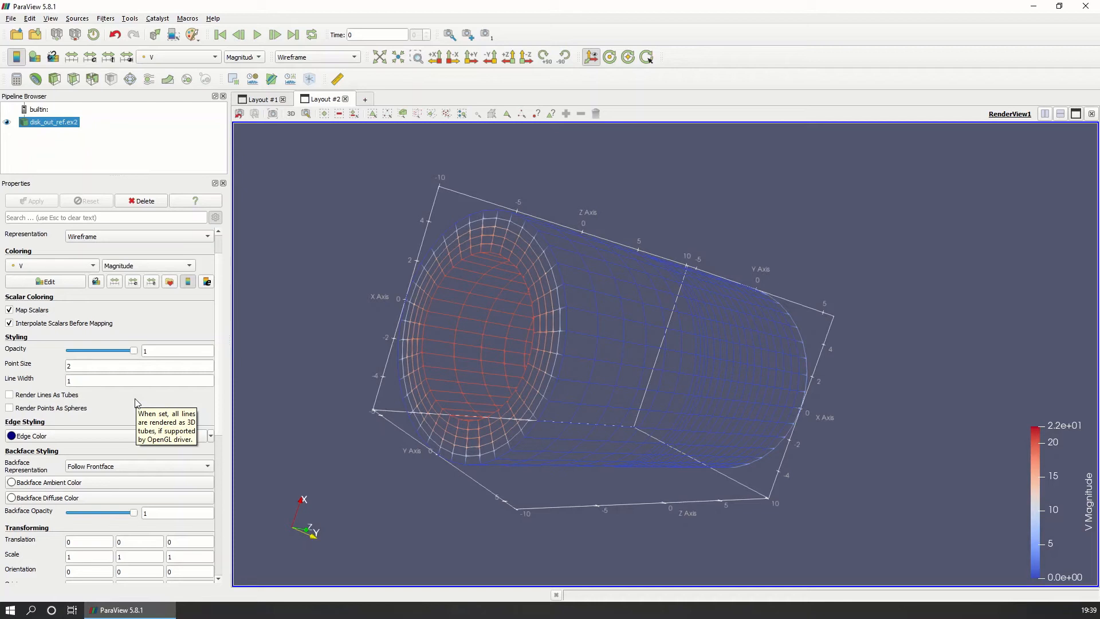
mouse_move(136, 351)
left_mouse_down()
mouse_move(122, 354)
mouse_move(143, 349)
left_mouse_up()
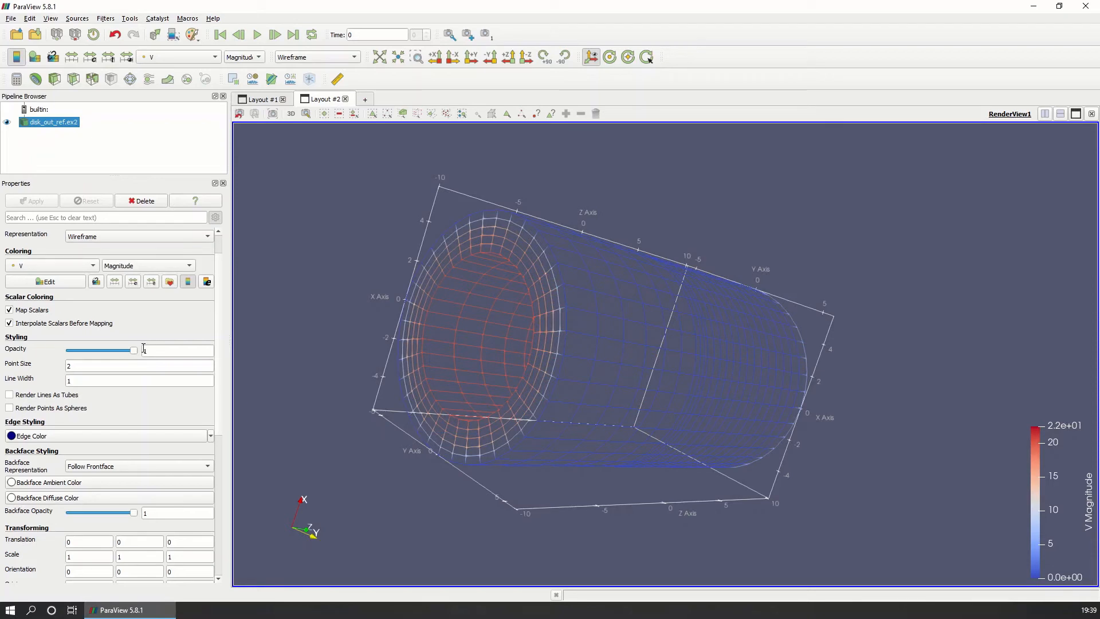
left_click(85, 236)
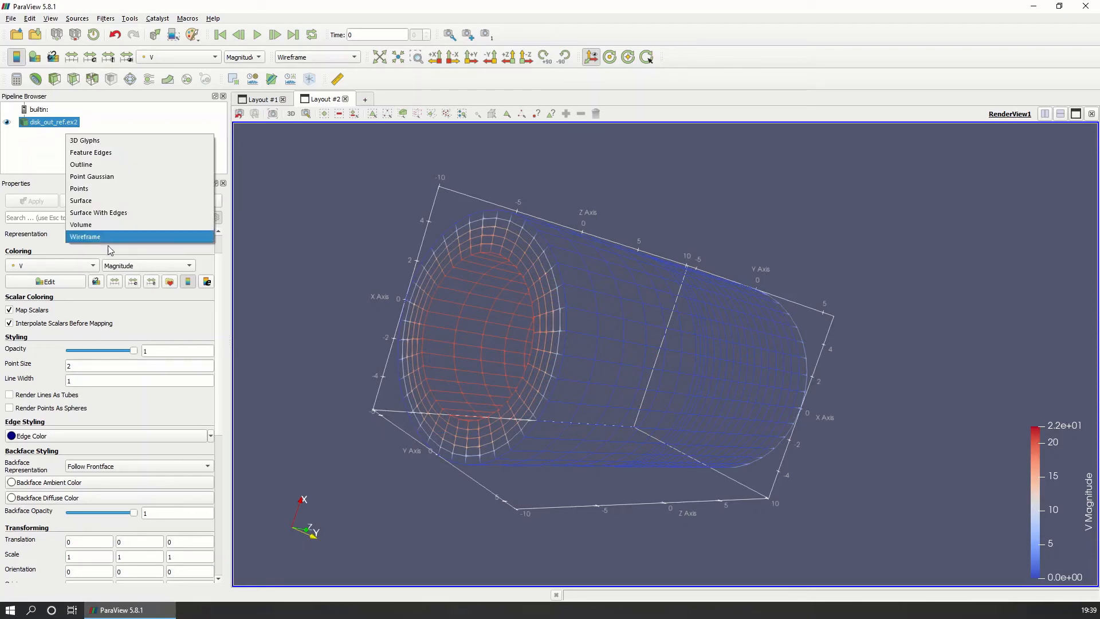
left_click(110, 202)
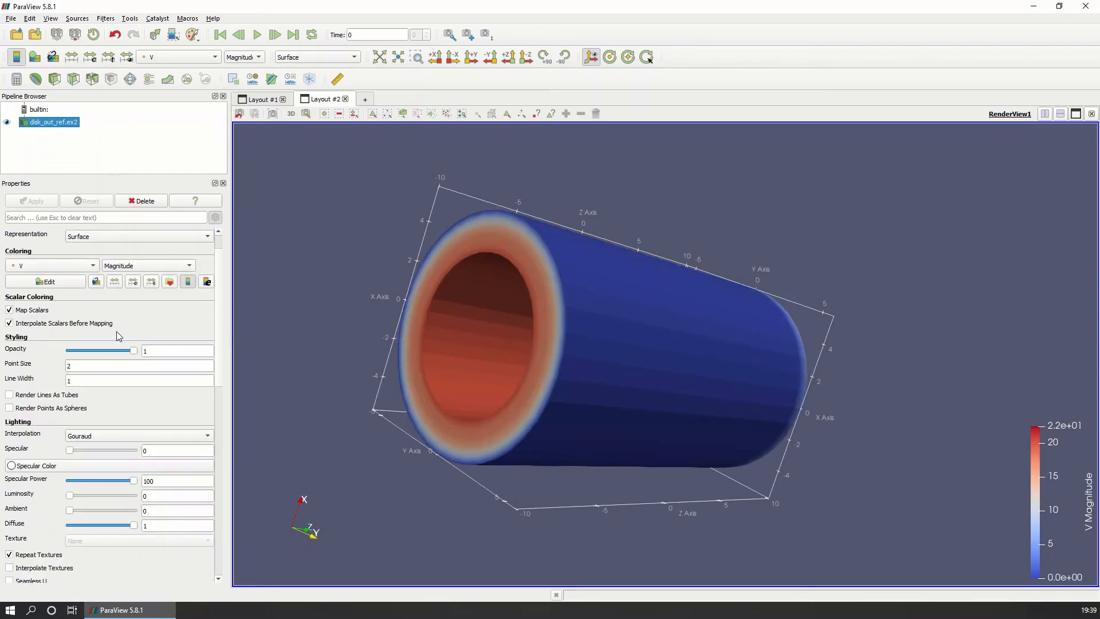
Step: Lower the surface opacity to 0.54 to inspect the cylinder's interior, and restore it to 1
left_click_drag(133, 352, 104, 352)
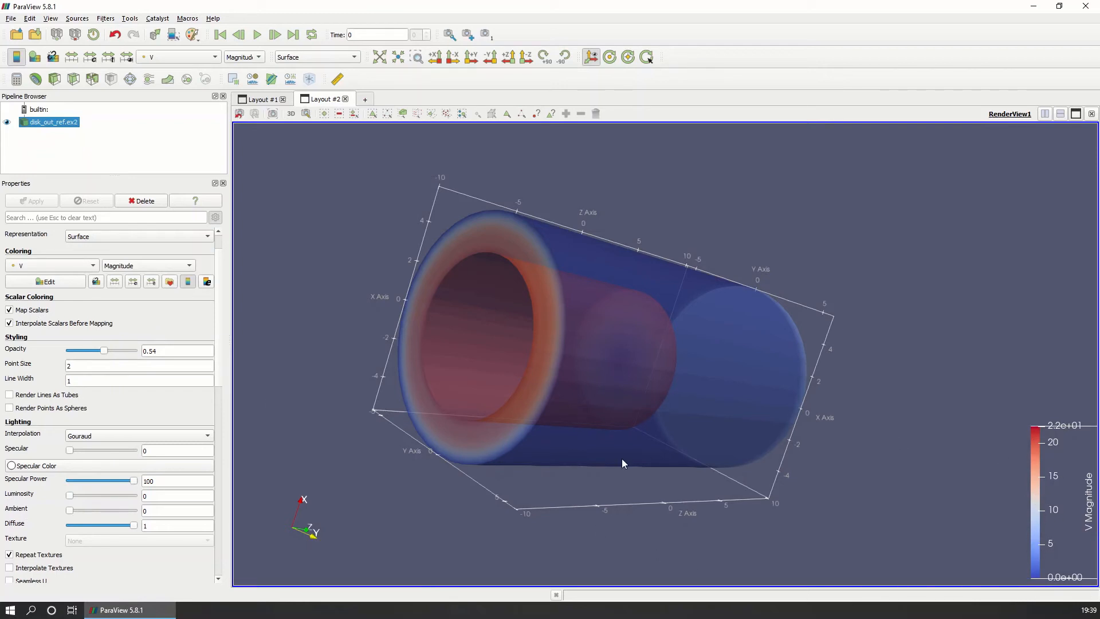
mouse_move(583, 446)
left_mouse_down()
mouse_move(658, 447)
mouse_move(565, 449)
left_mouse_up()
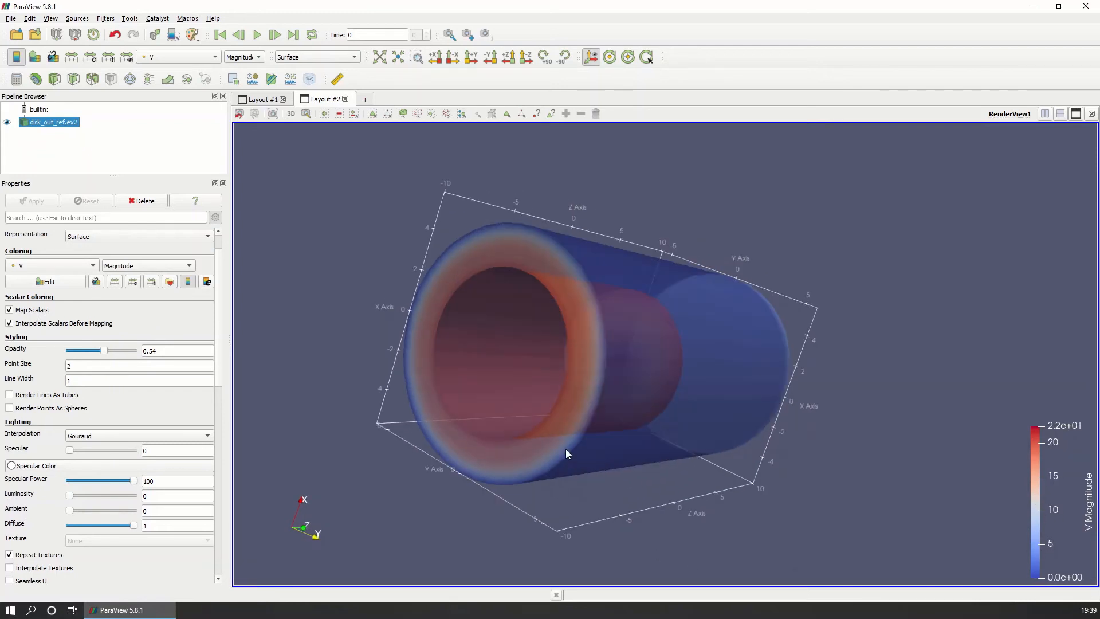
left_click_drag(103, 350, 118, 350)
left_click_drag(117, 351, 134, 350)
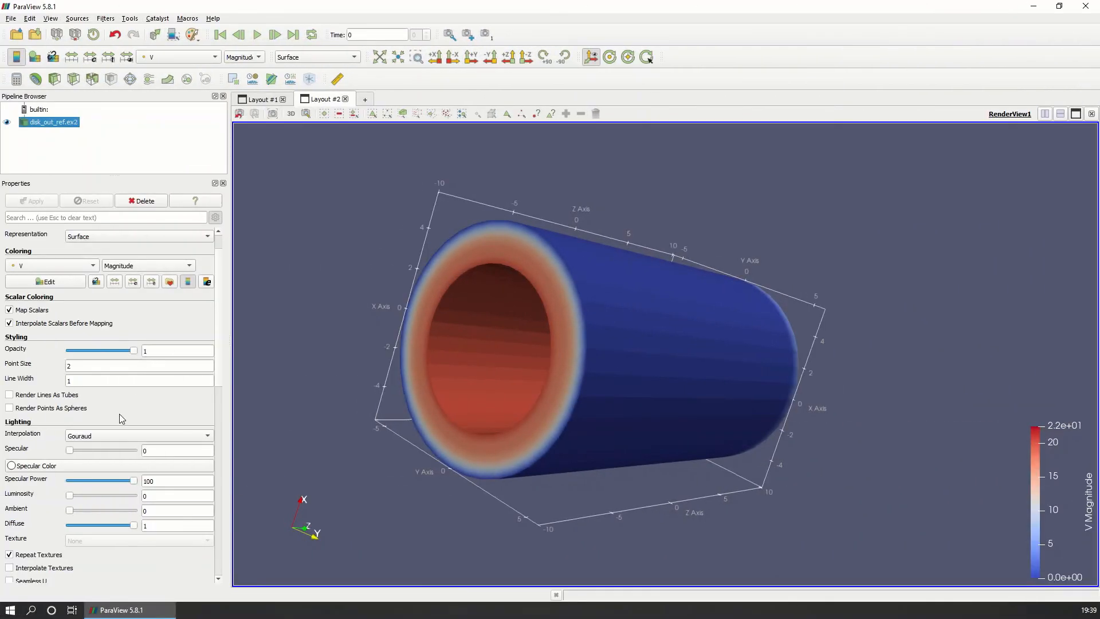
Step: Examine the lighting and remaining styling options in the dataset's display properties
scroll(76, 446, "down", 2)
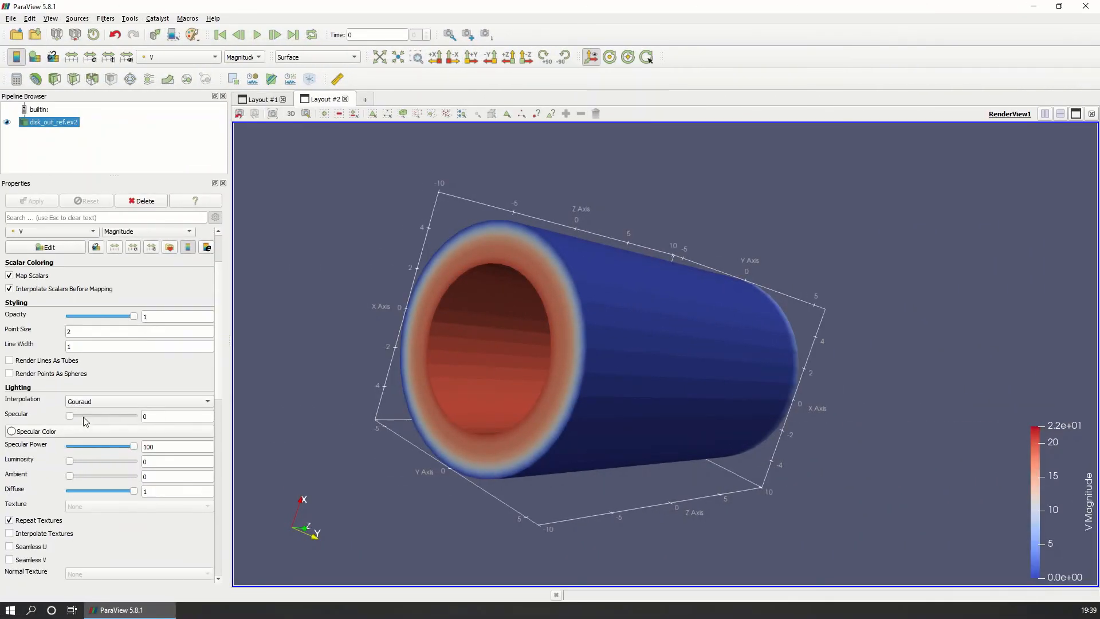
scroll(67, 406, "down", 1)
scroll(68, 407, "down", 7)
scroll(79, 454, "down", 2)
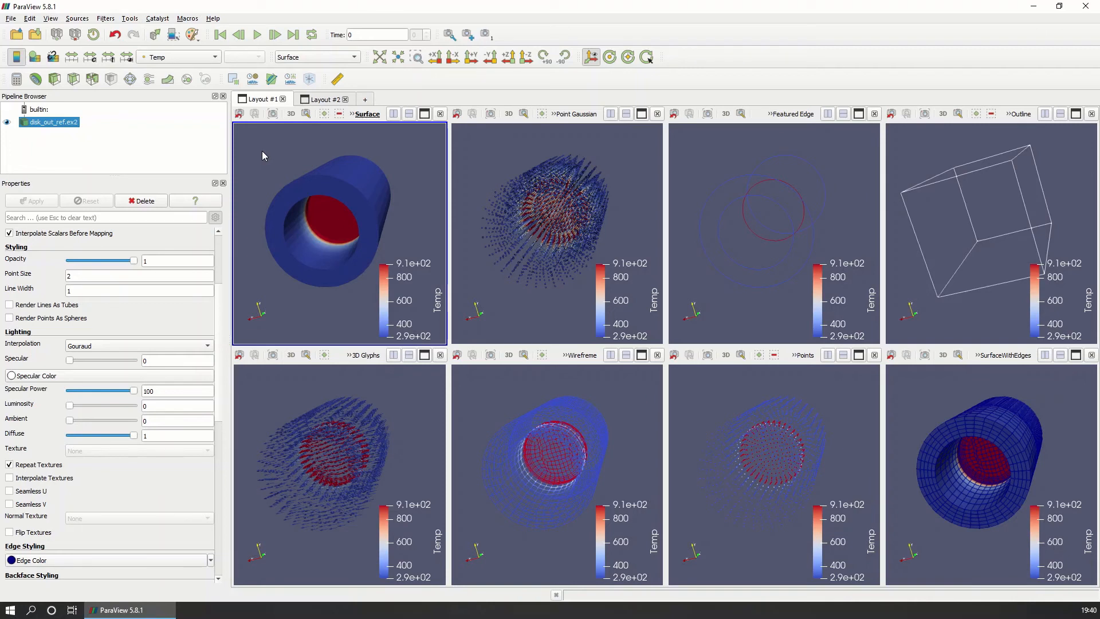
Step: Rotate the linked views of Layout #1 and examine the representation types available for the Surface view
left_click_drag(306, 207, 246, 246)
scroll(166, 289, "up", 5)
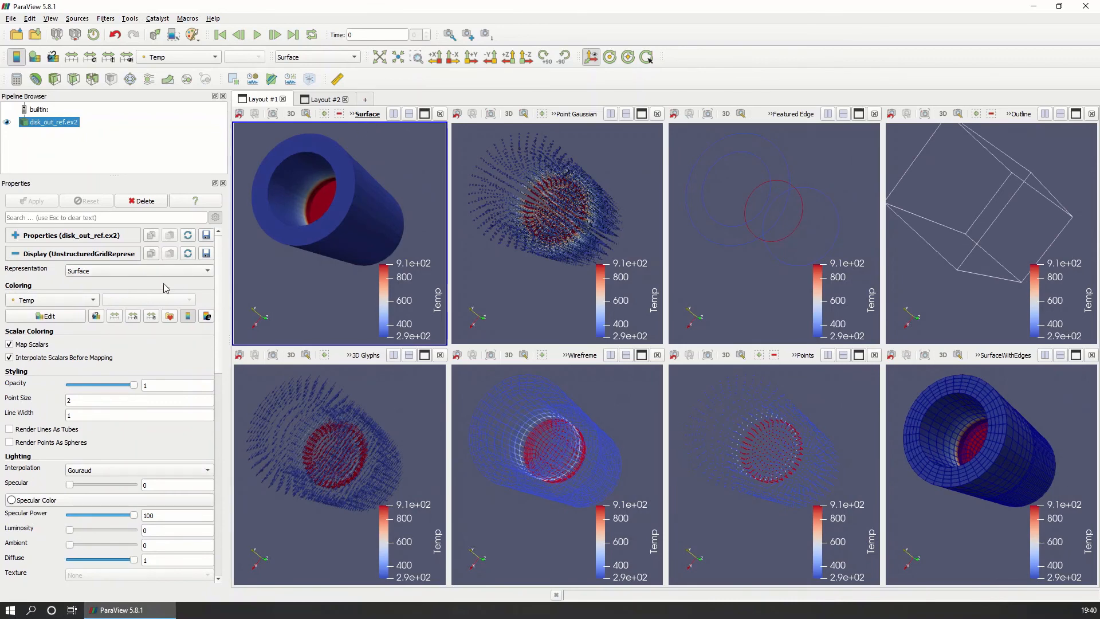
left_click(165, 274)
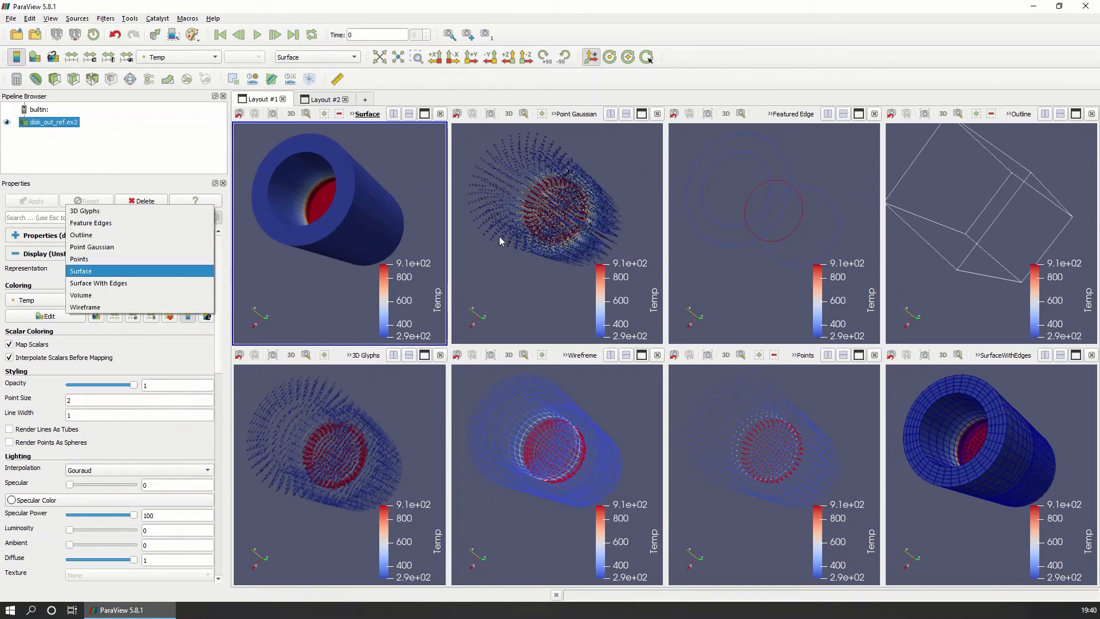
Step: Make the Point Gaussian view active and show the whole layout in full screen
left_click(521, 290)
left_click(521, 291)
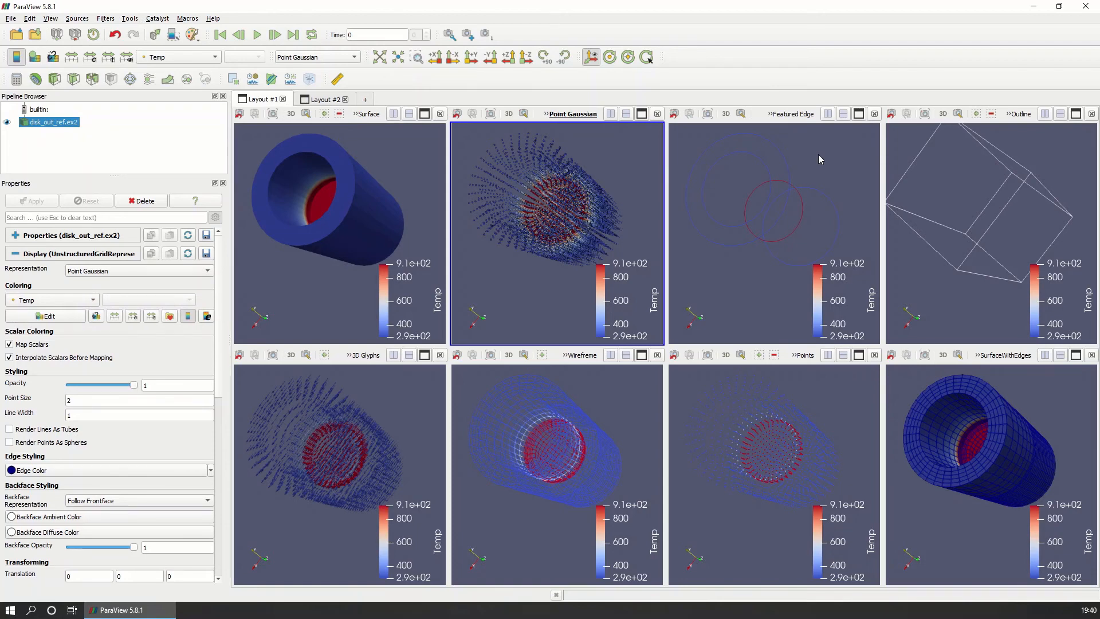
key("F11")
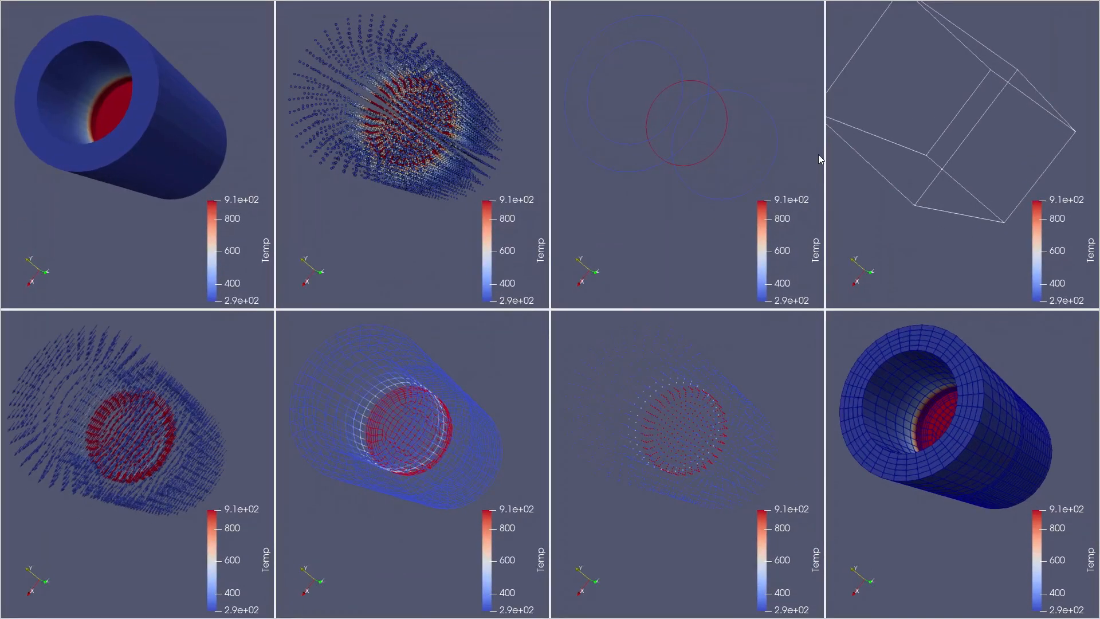